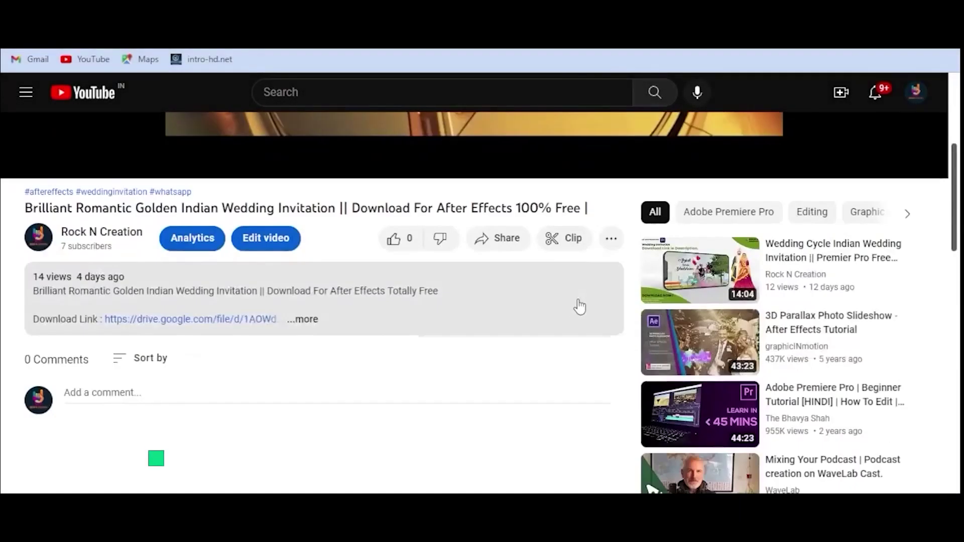
# Step: Download the wedding invitation template from the Drive link, bypassing the virus-scan warning
pyautogui.click(204, 323)
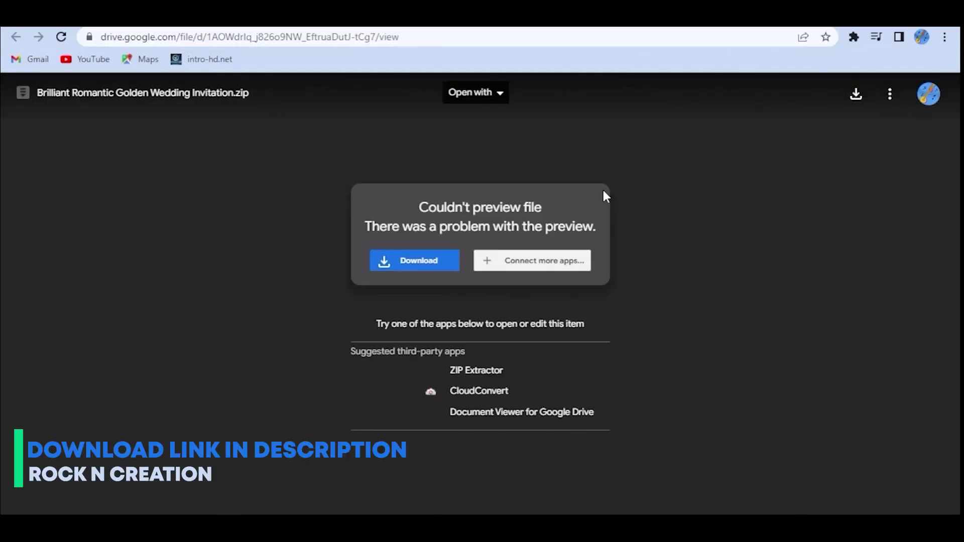
pyautogui.click(856, 95)
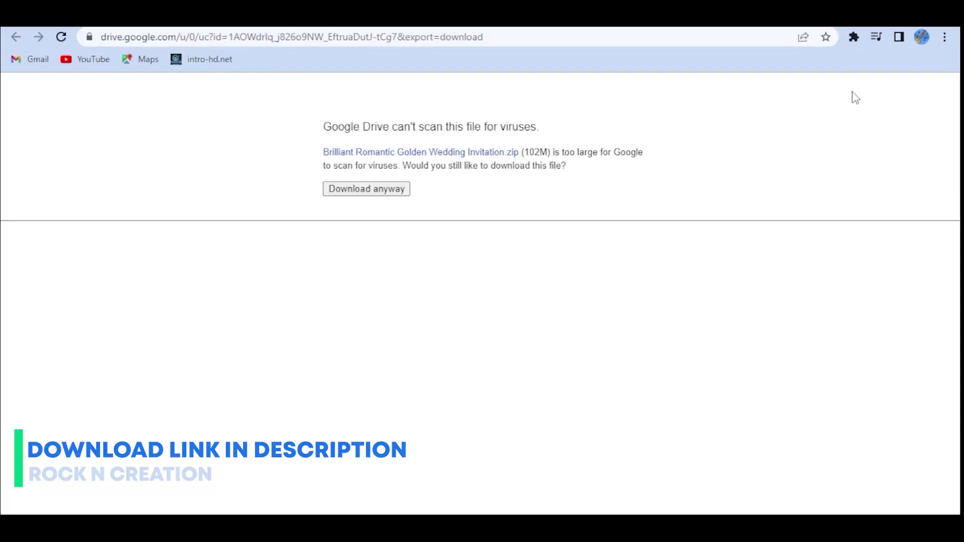
pyautogui.click(366, 188)
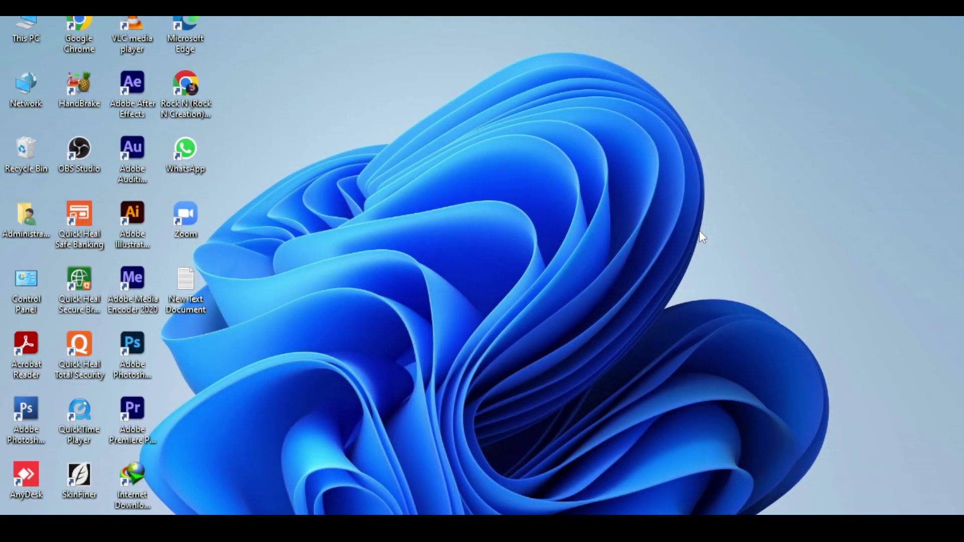
# Step: Move the Red Heart Wedding Invitation archive from Downloads to New Volume (D:)
pyautogui.doubleClick(24, 25)
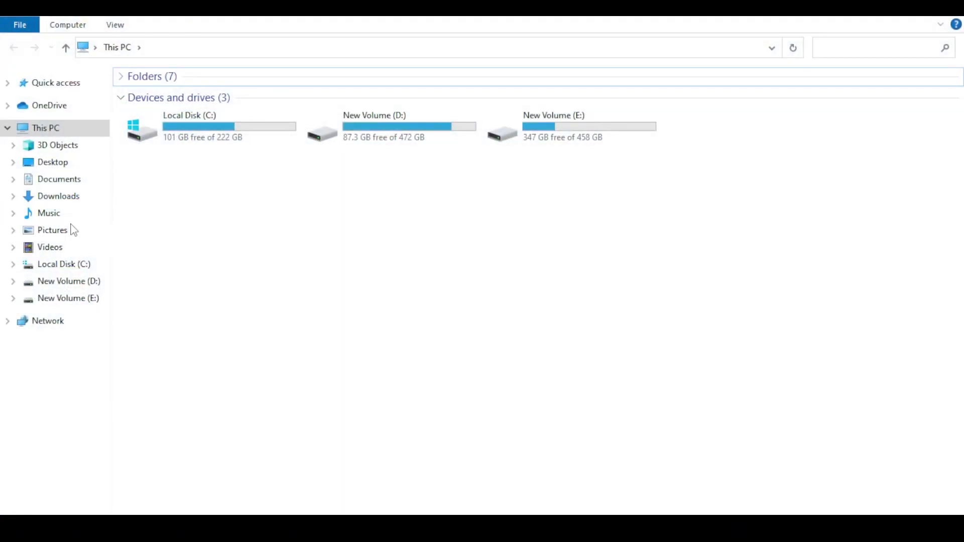
pyautogui.click(64, 196)
pyautogui.click(545, 123)
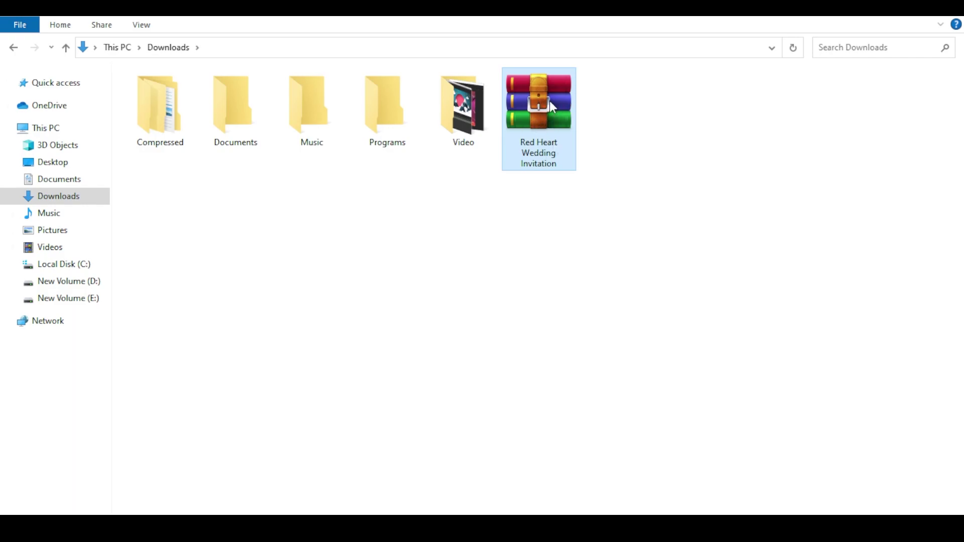
pyautogui.rightClick(550, 101)
pyautogui.click(577, 321)
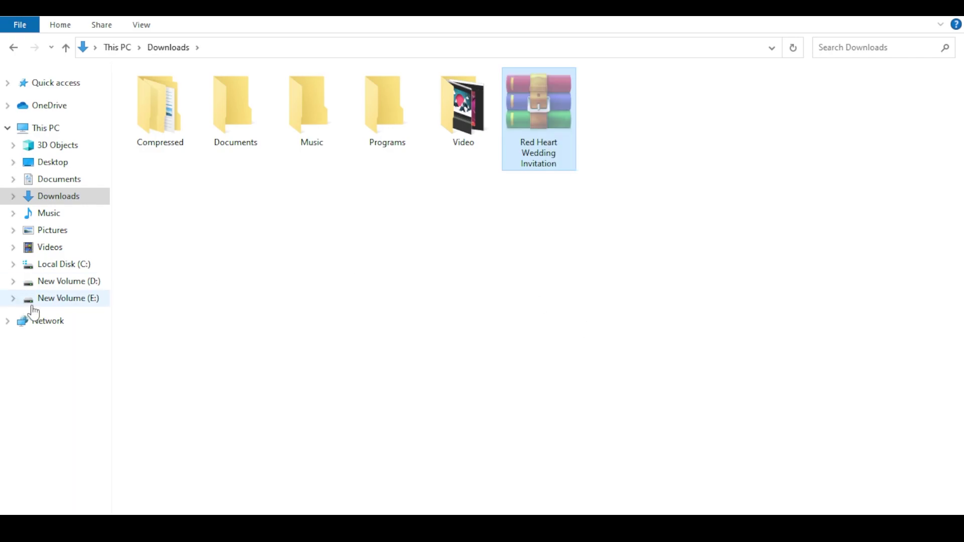
pyautogui.click(92, 282)
pyautogui.hotkey('ctrl', 'v')
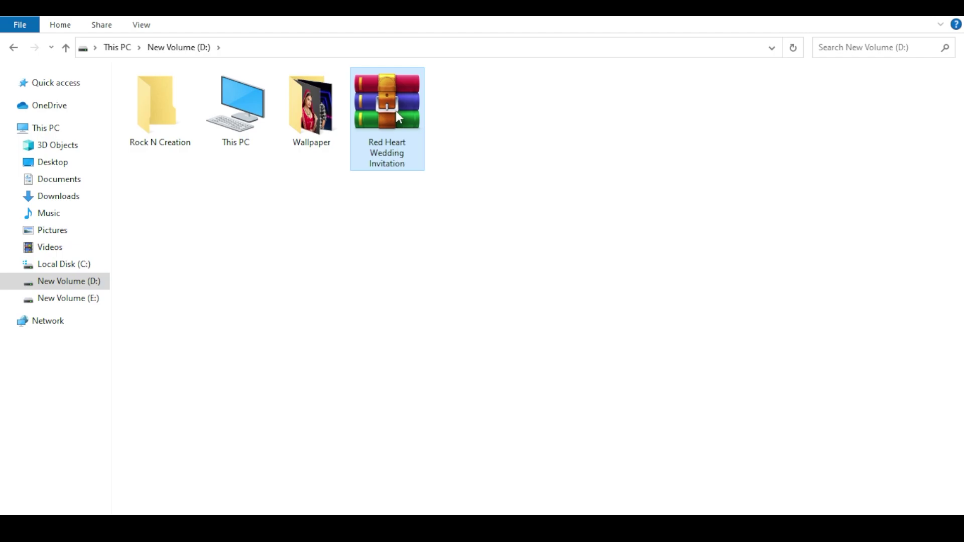
# Step: Extract the archive to its own folder on D: and browse its First Install Fonts folder
pyautogui.rightClick(396, 113)
pyautogui.click(428, 197)
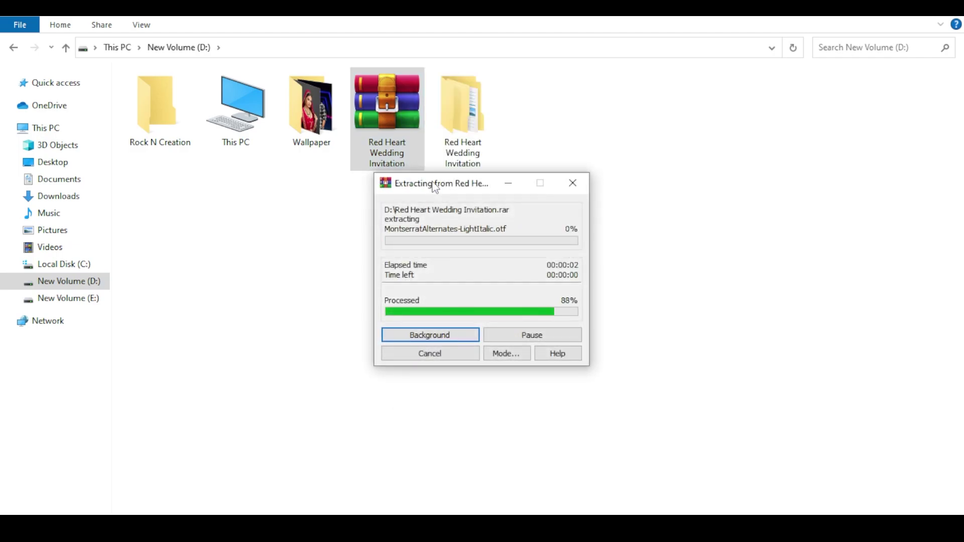
pyautogui.doubleClick(462, 115)
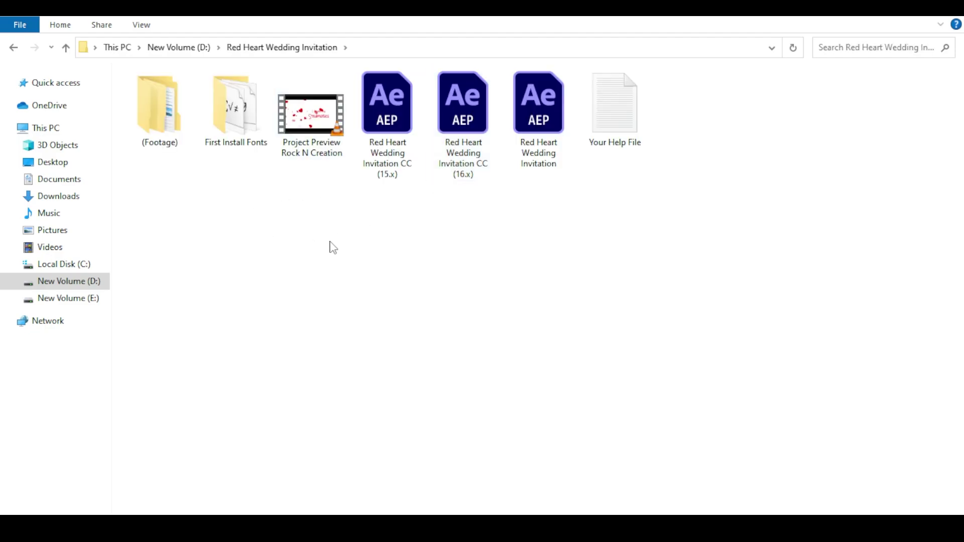
pyautogui.click(240, 121)
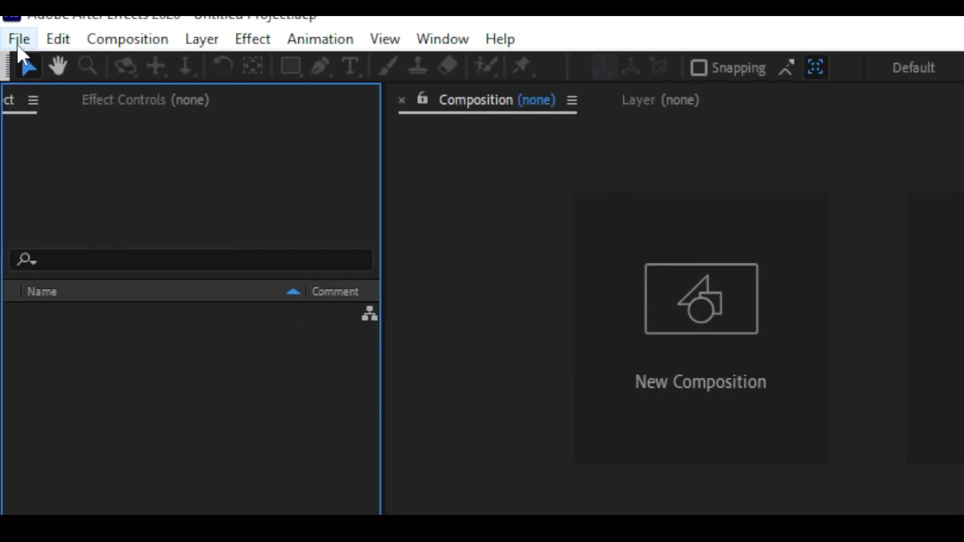
# Step: Open the Red Heart Wedding Invitation .aep project from D:\Red Heart Wedding Invitation
pyautogui.click(11, 23)
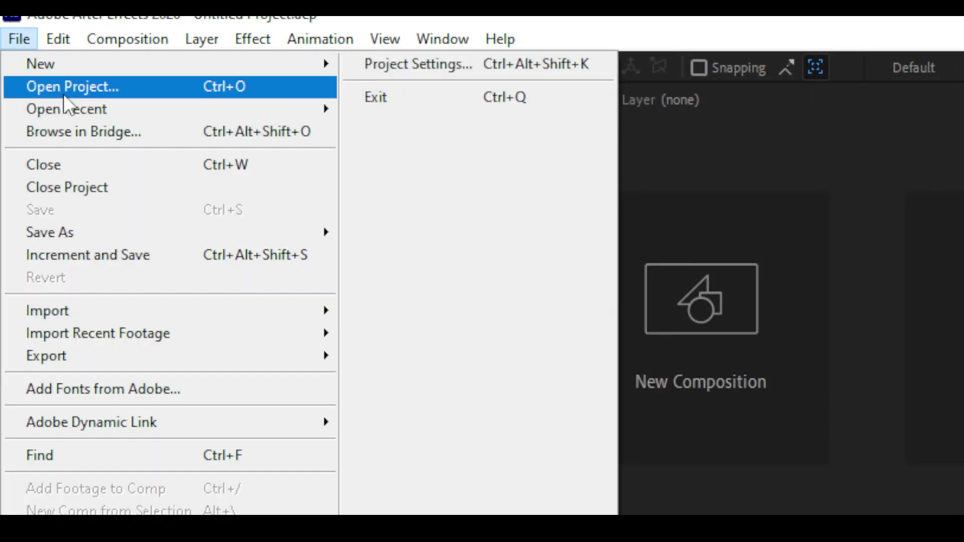
pyautogui.click(35, 52)
pyautogui.hotkey('alt', 'Up')
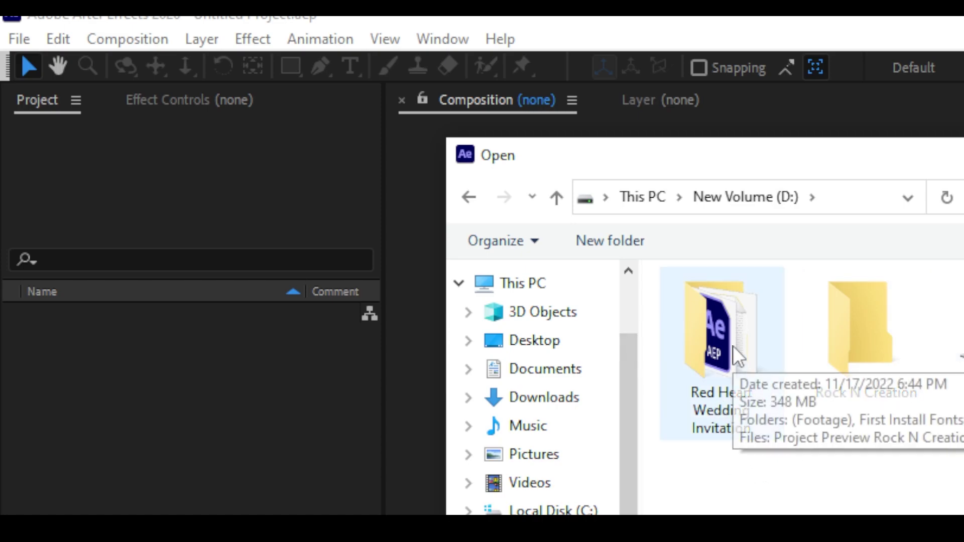
pyautogui.doubleClick(730, 392)
pyautogui.click(799, 409)
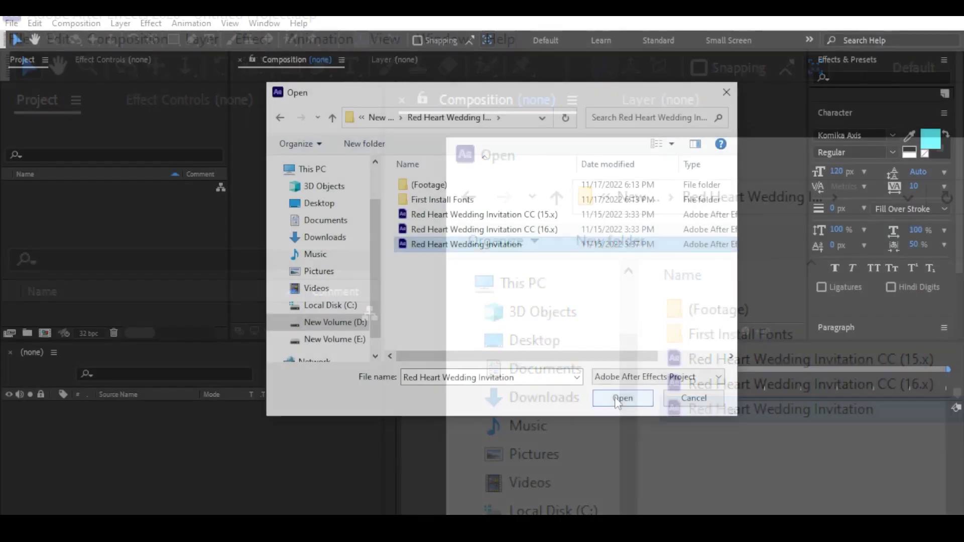
pyautogui.click(621, 396)
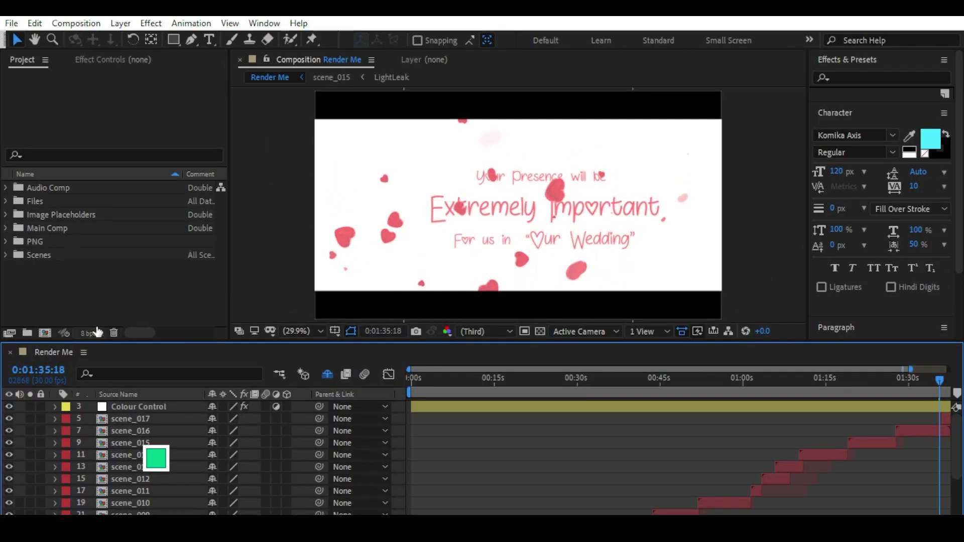
# Step: Preview the Your Media Here frame at 0:00:11:09, then import three JPG photos
pyautogui.click(97, 331)
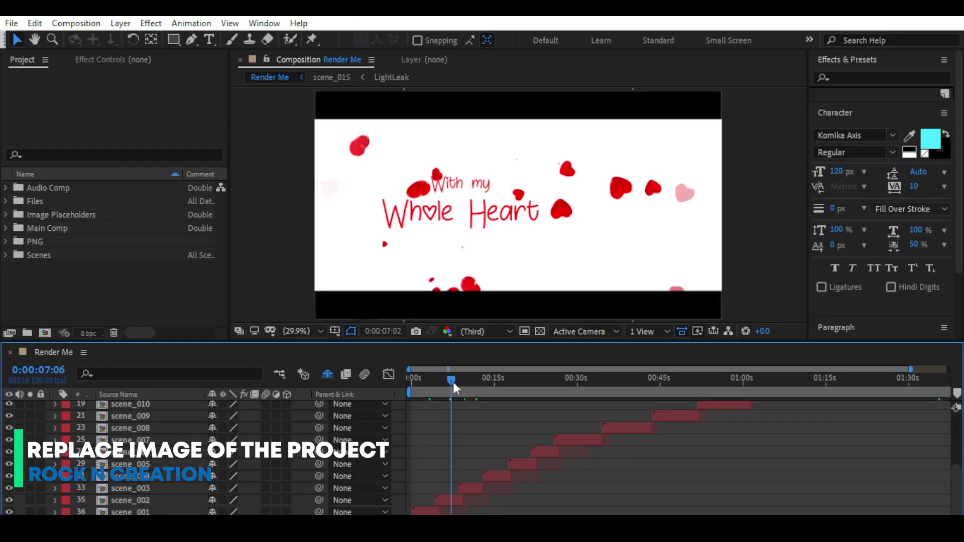
pyautogui.moveTo(453, 382); pyautogui.dragTo(474, 387)
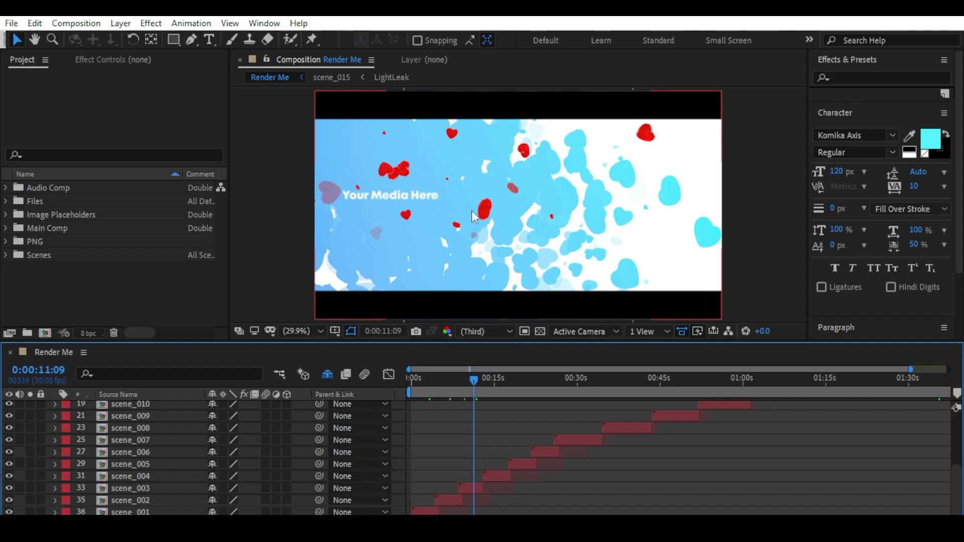
pyautogui.click(114, 284)
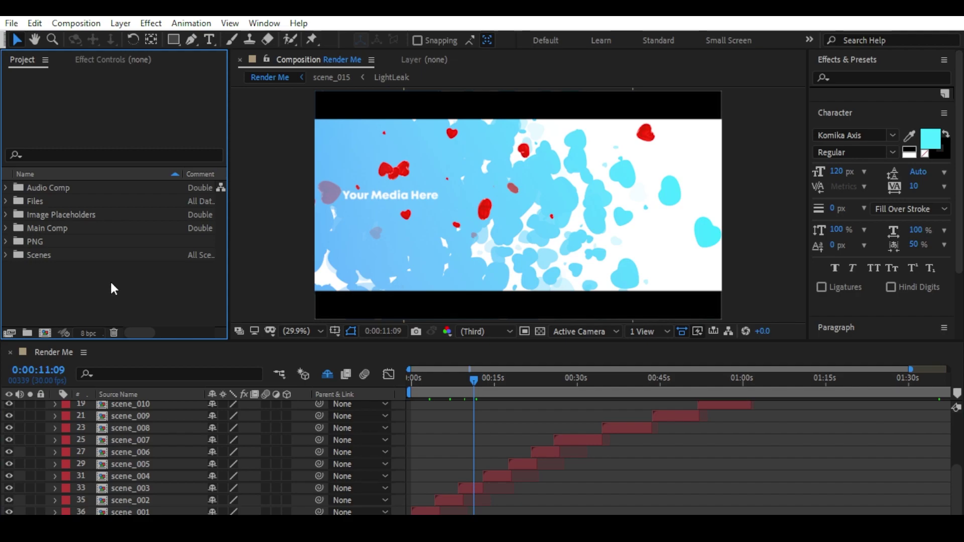
pyautogui.rightClick(111, 281)
pyautogui.moveTo(142, 354)
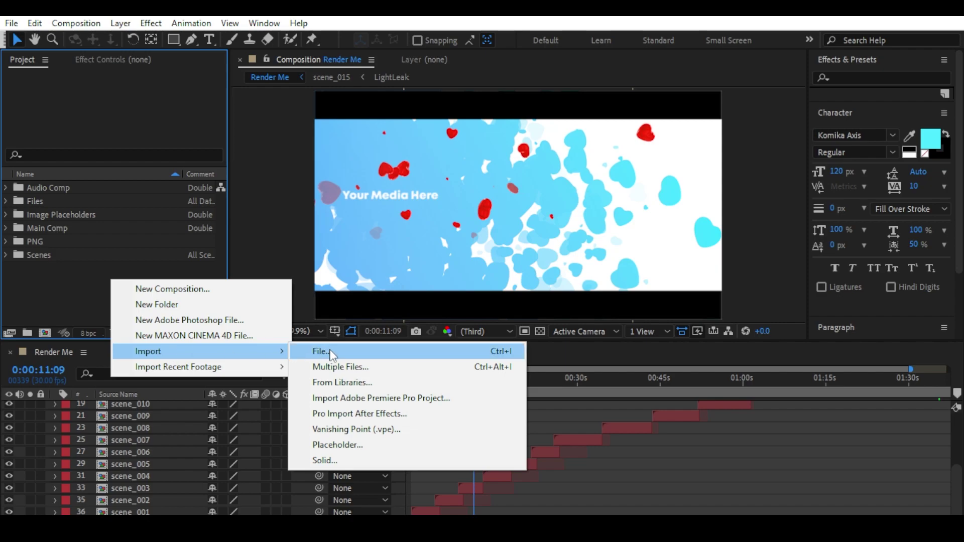
pyautogui.click(66, 291)
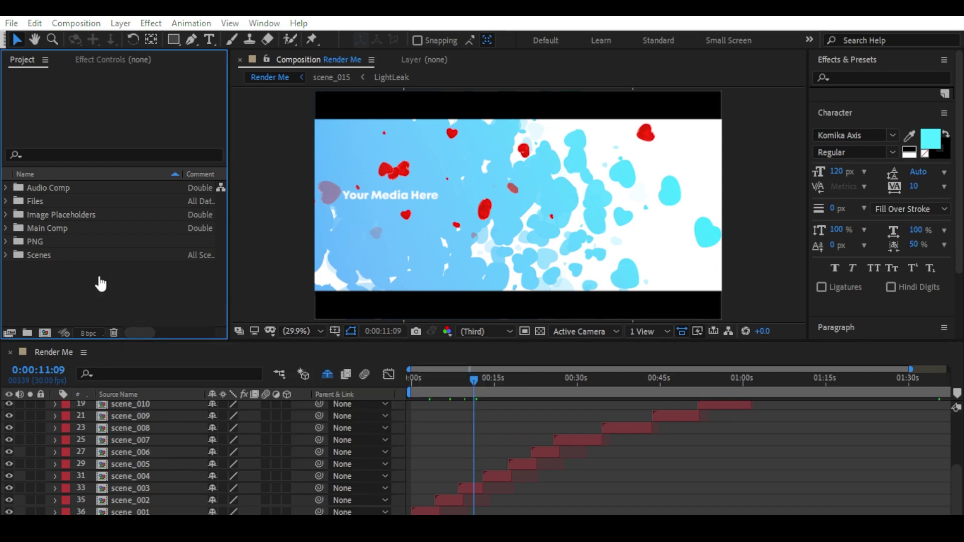
pyautogui.doubleClick(101, 282)
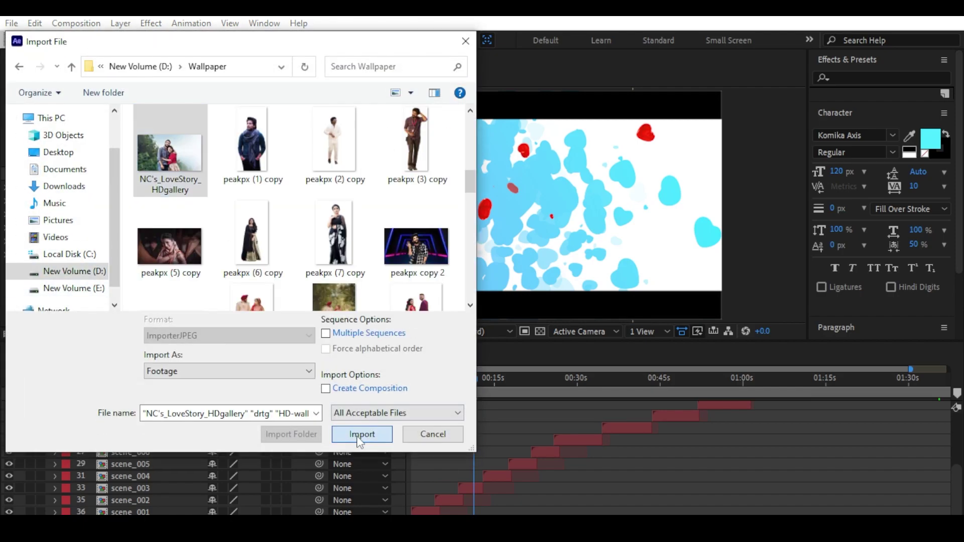
pyautogui.press('Return')
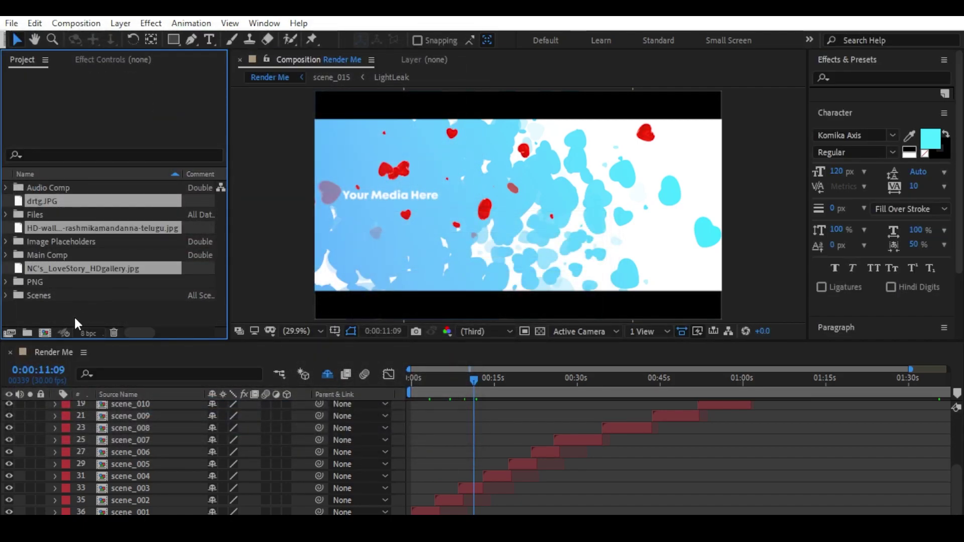
# Step: Create a project folder named Photo and move the three imported photos into it
pyautogui.click(62, 317)
pyautogui.click(27, 333)
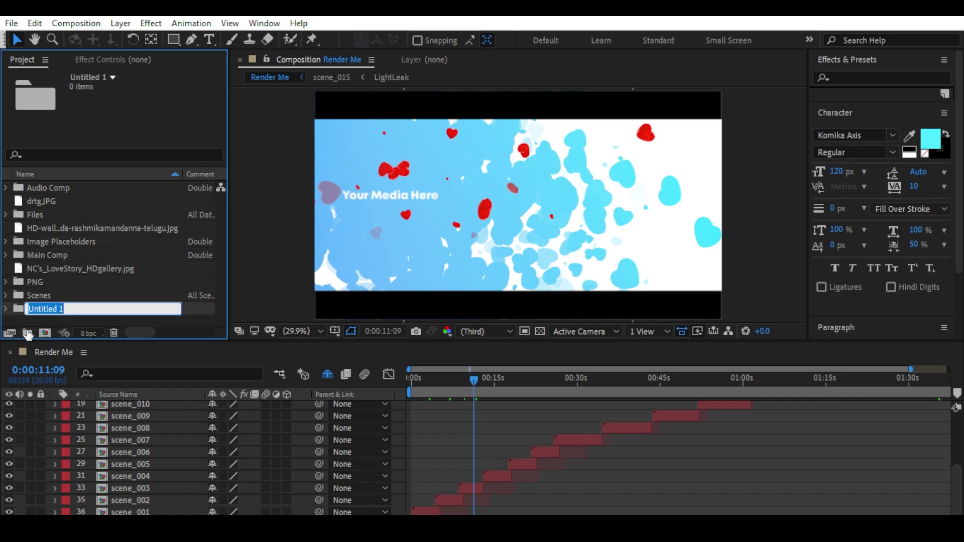
pyautogui.write('P')
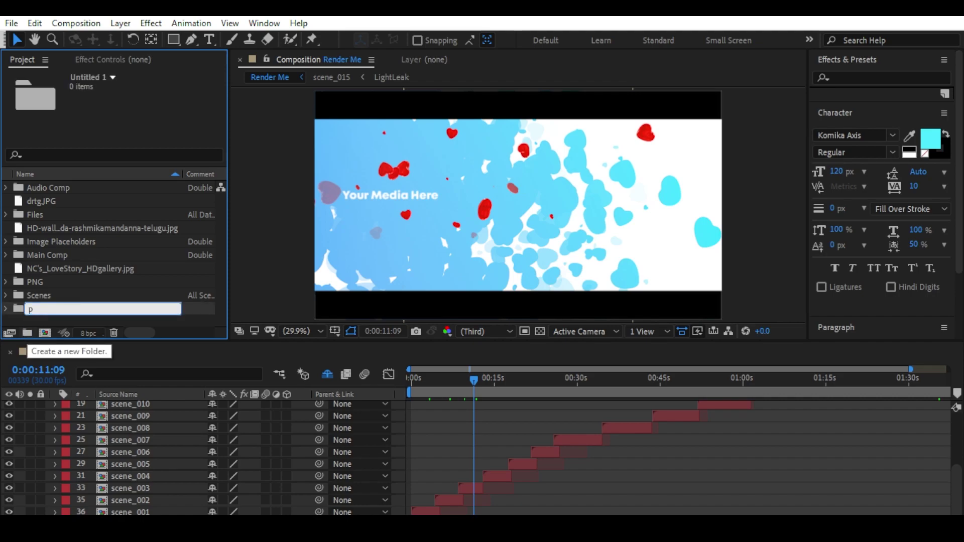
pyautogui.write('hoto')
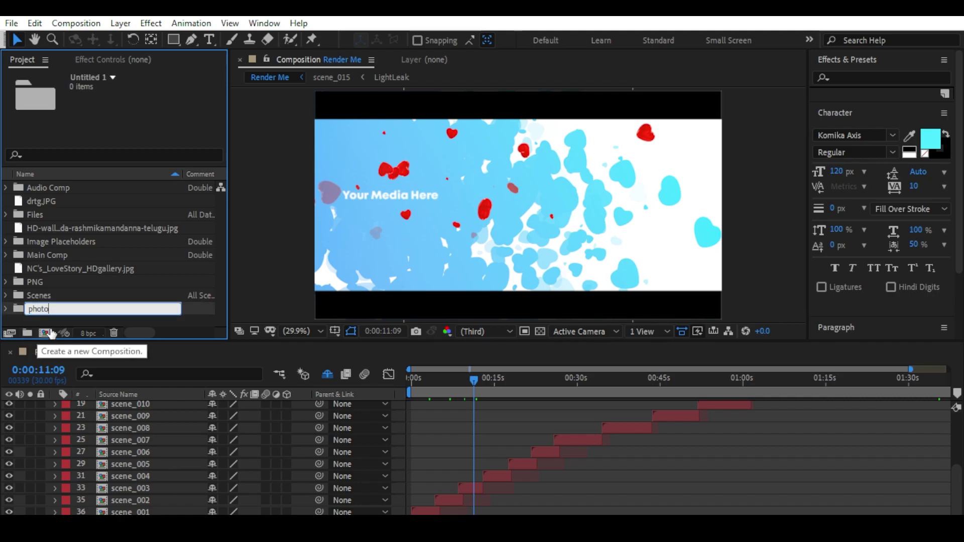
pyautogui.press('Return')
pyautogui.click(65, 269)
pyautogui.keyDown('ctrl'); pyautogui.click(51, 228); pyautogui.keyUp('ctrl')
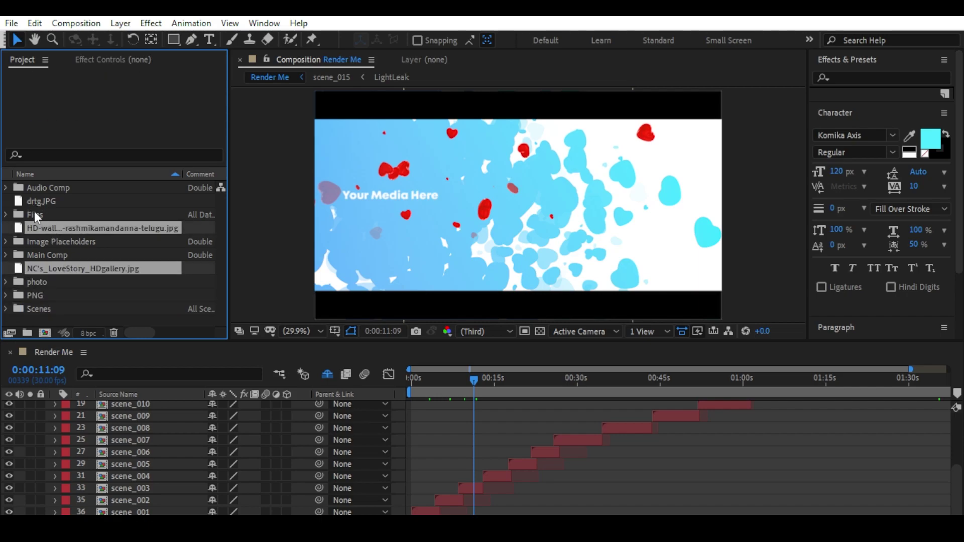
pyautogui.keyDown('ctrl'); pyautogui.click(44, 201); pyautogui.keyUp('ctrl')
pyautogui.moveTo(44, 202); pyautogui.dragTo(39, 280)
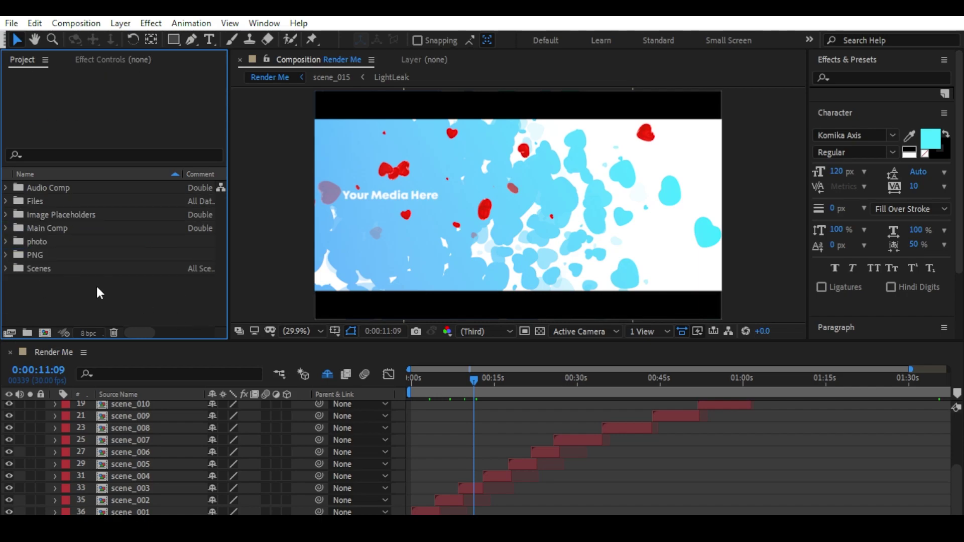
pyautogui.click(6, 241)
pyautogui.click(37, 242)
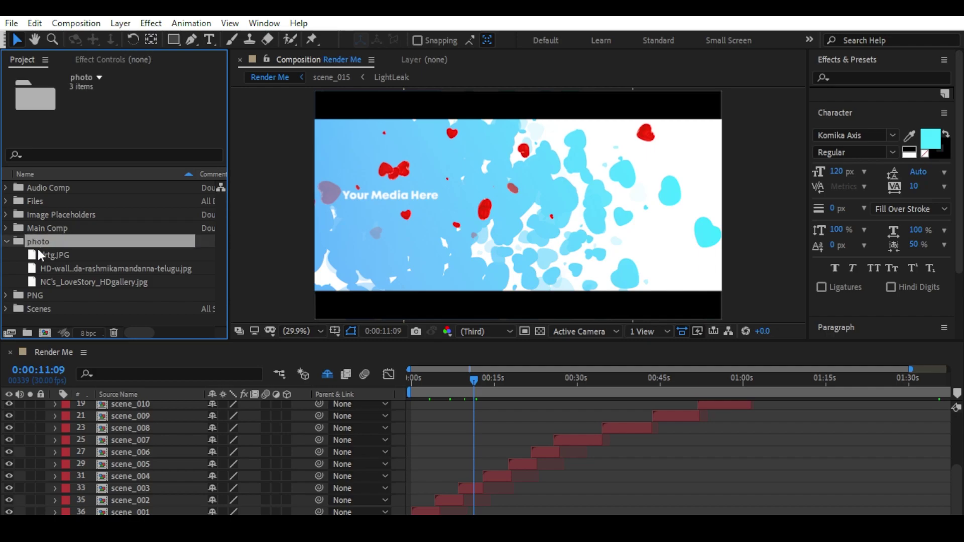
pyautogui.press('Down')
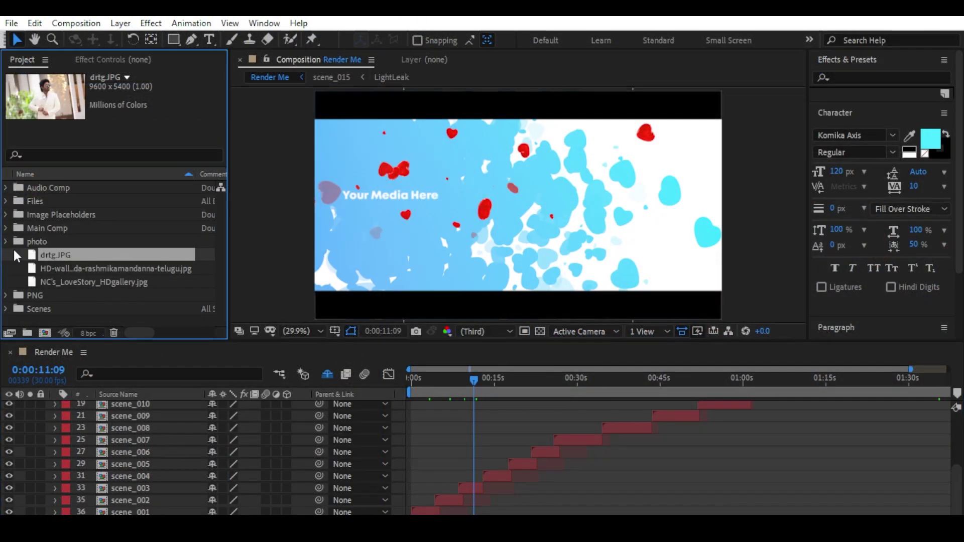
pyautogui.click(11, 404)
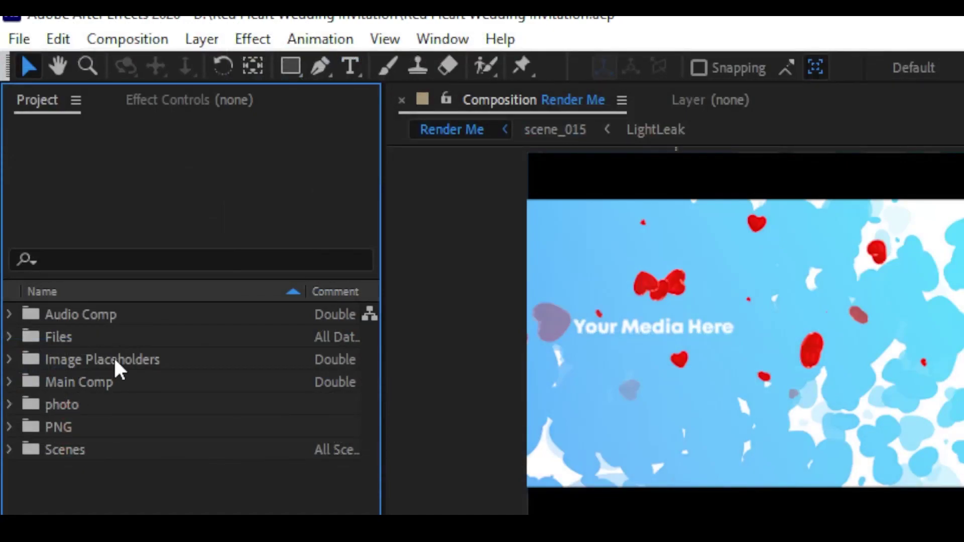
pyautogui.click(125, 361)
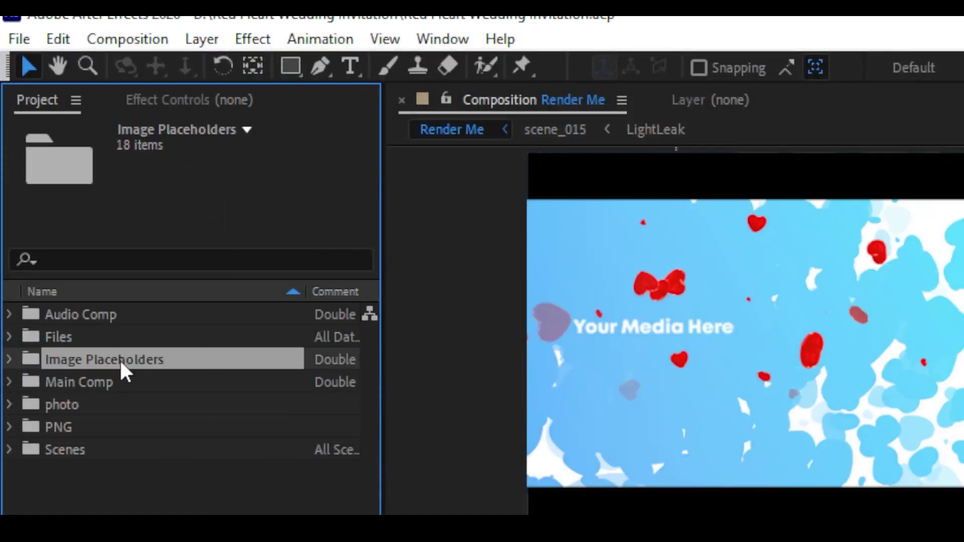
pyautogui.doubleClick(128, 358)
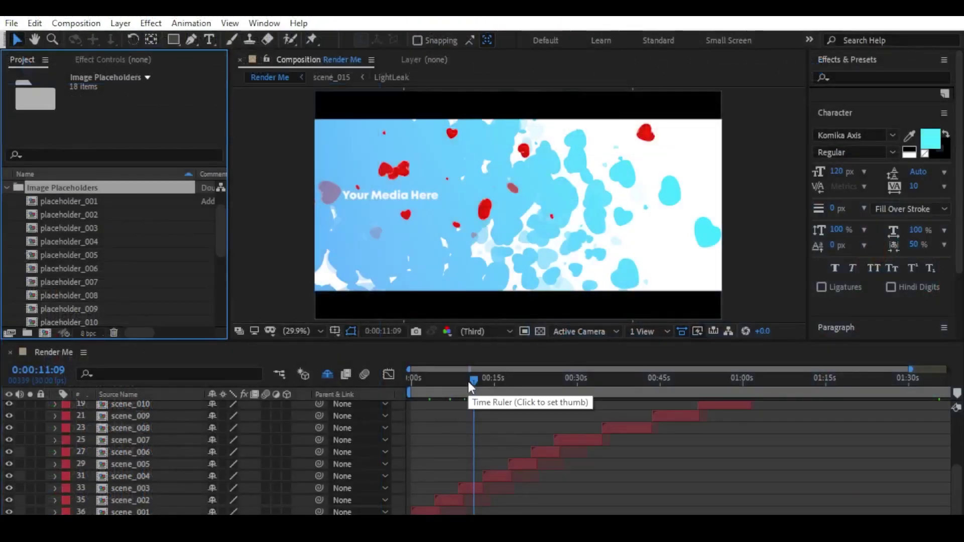
pyautogui.click(467, 381)
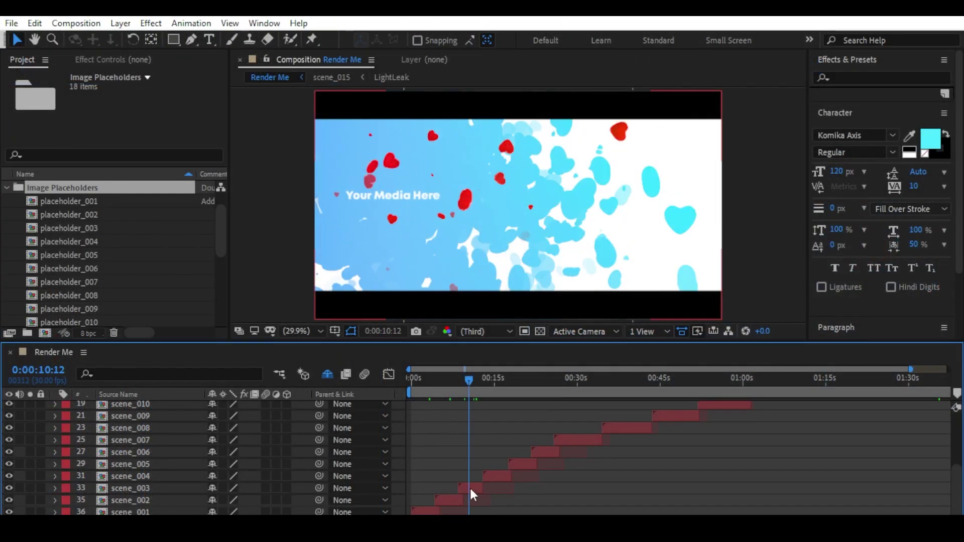
pyautogui.click(465, 489)
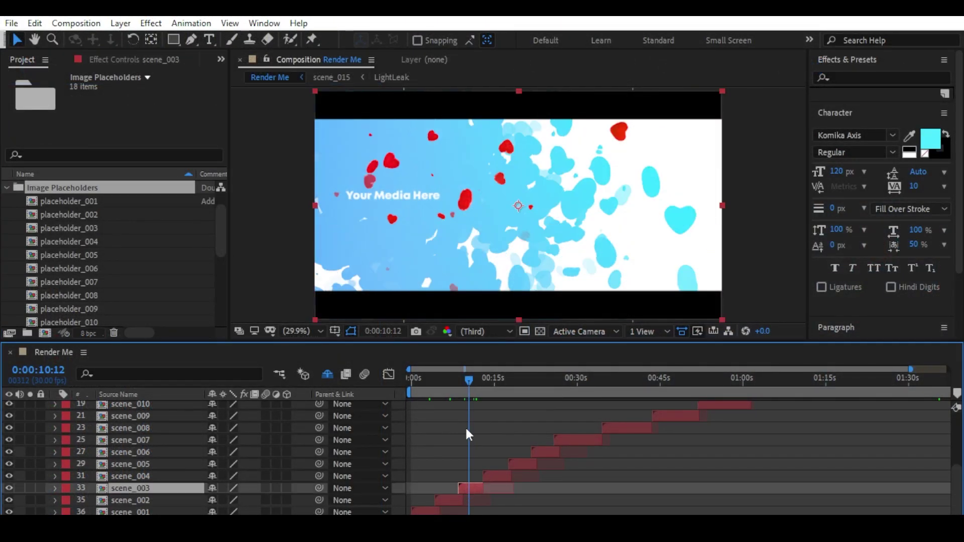
pyautogui.click(223, 228)
pyautogui.click(477, 484)
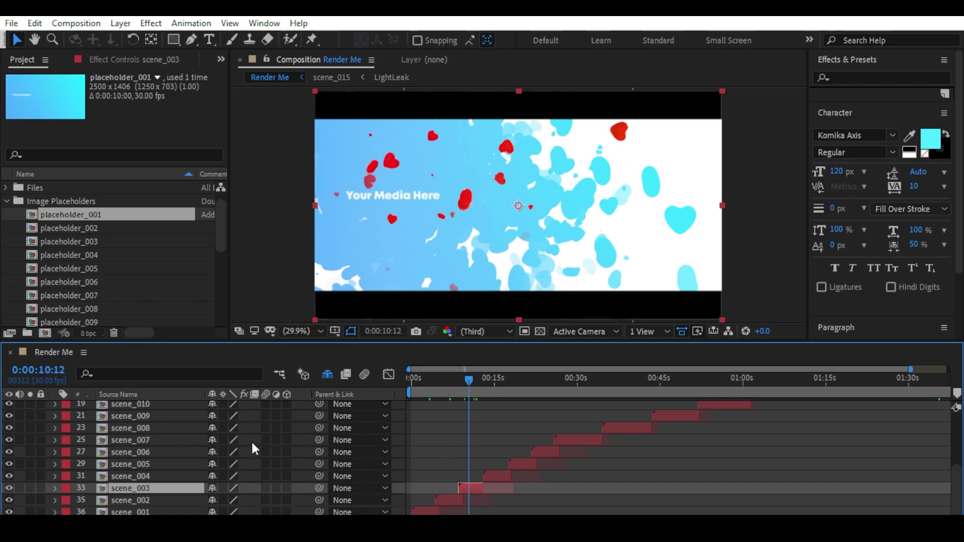
pyautogui.moveTo(469, 384)
pyautogui.mouseDown()
pyautogui.moveTo(422, 391)
pyautogui.moveTo(468, 381)
pyautogui.mouseUp()
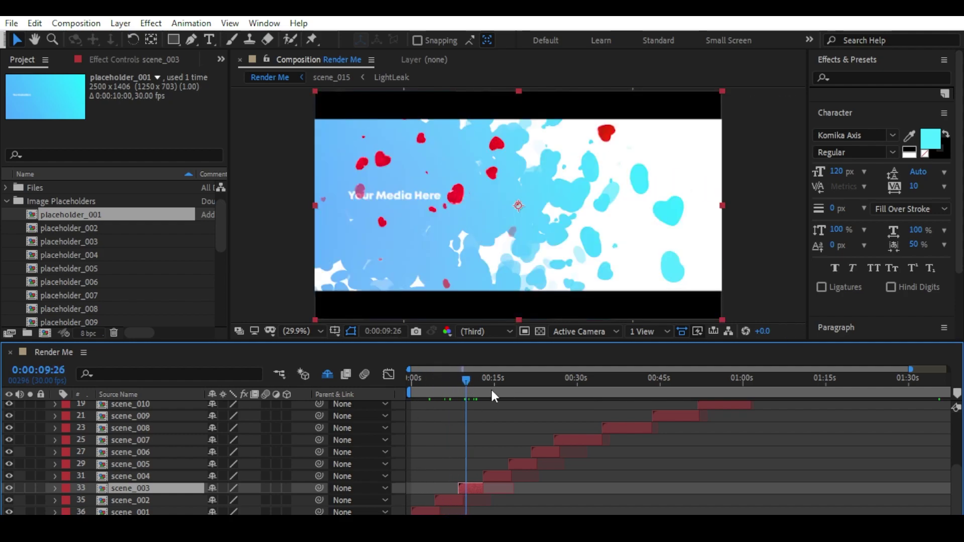
pyautogui.scroll(1, 48, 230)
pyautogui.click(48, 229)
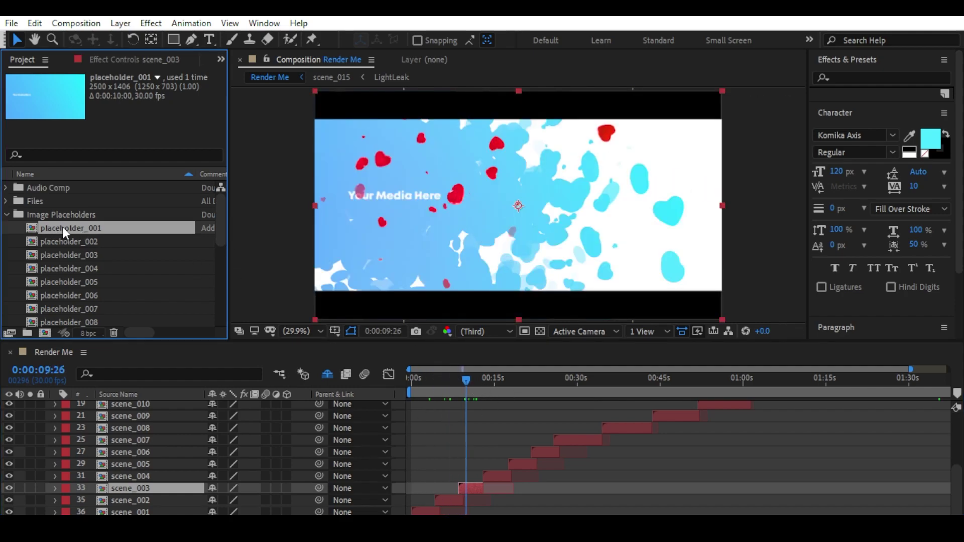
# Step: Delete the Your Media Here 1.jpg layer from the placeholder_001 composition
pyautogui.doubleClick(91, 227)
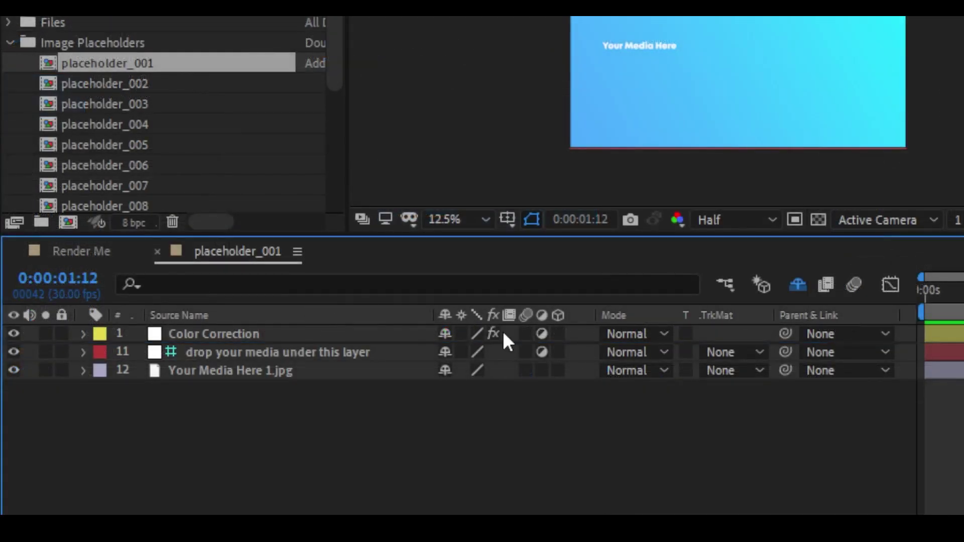
pyautogui.click(261, 374)
pyautogui.press('Delete')
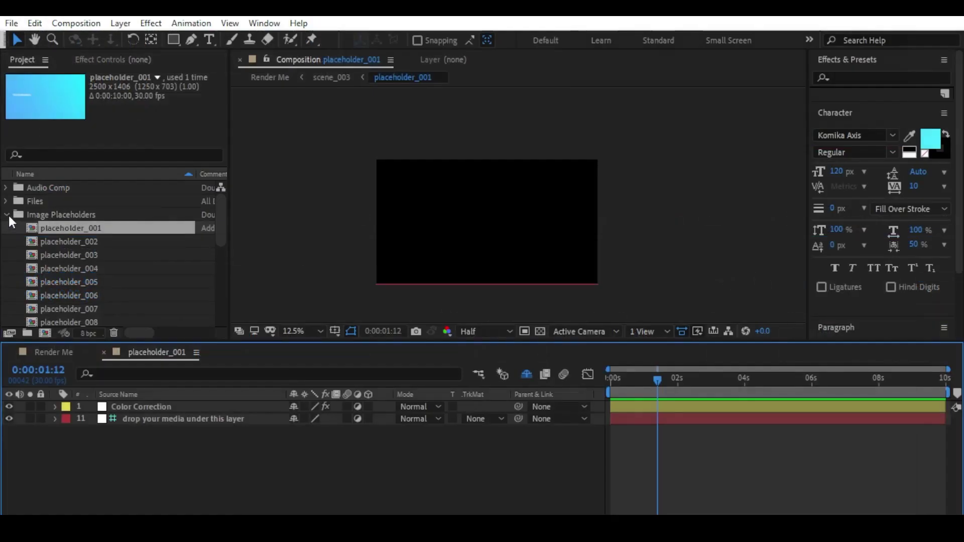
pyautogui.click(10, 42)
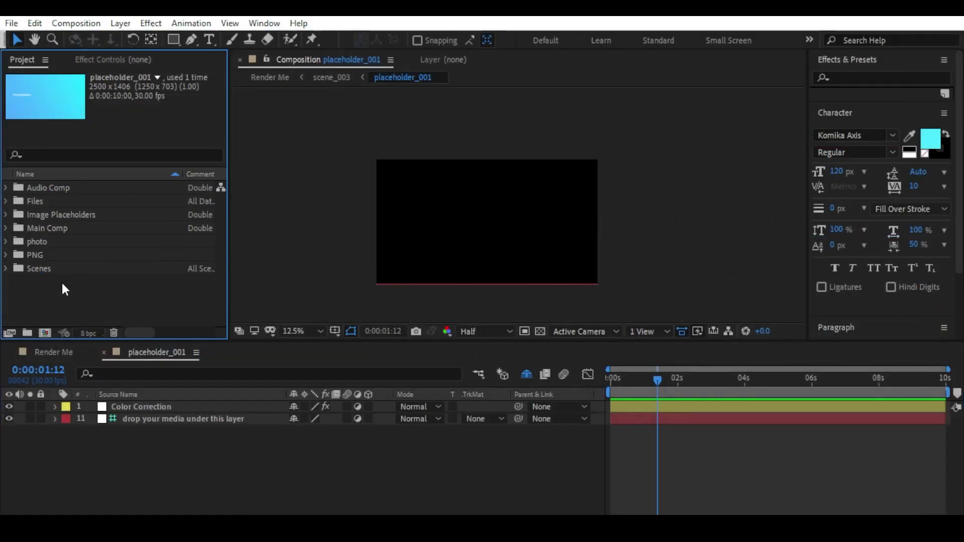
# Step: Add NC's_LoveStory_HDgallery.jpg from the photo folder to placeholder_001 and scale it to fill the frame
pyautogui.click(43, 243)
pyautogui.doubleClick(44, 242)
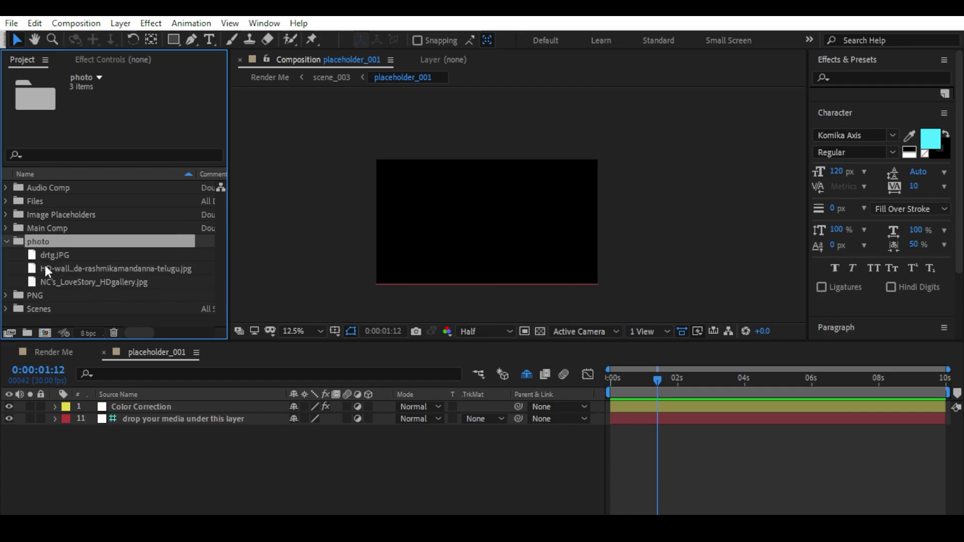
pyautogui.click(75, 269)
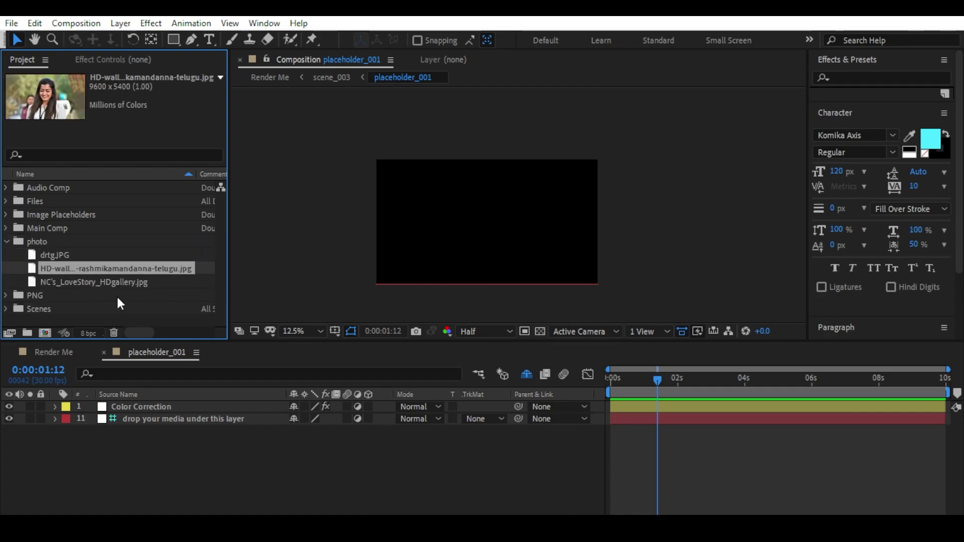
pyautogui.click(99, 284)
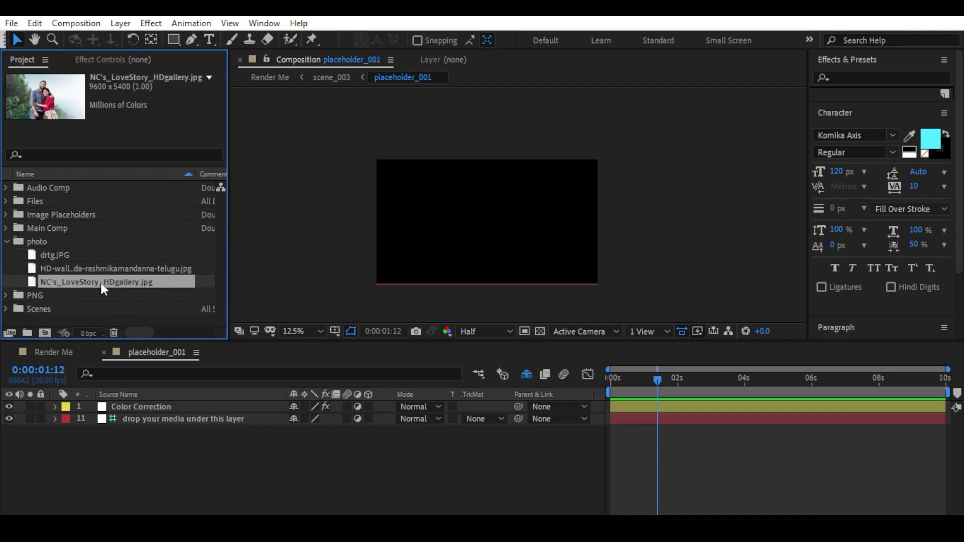
pyautogui.moveTo(105, 282); pyautogui.dragTo(198, 465)
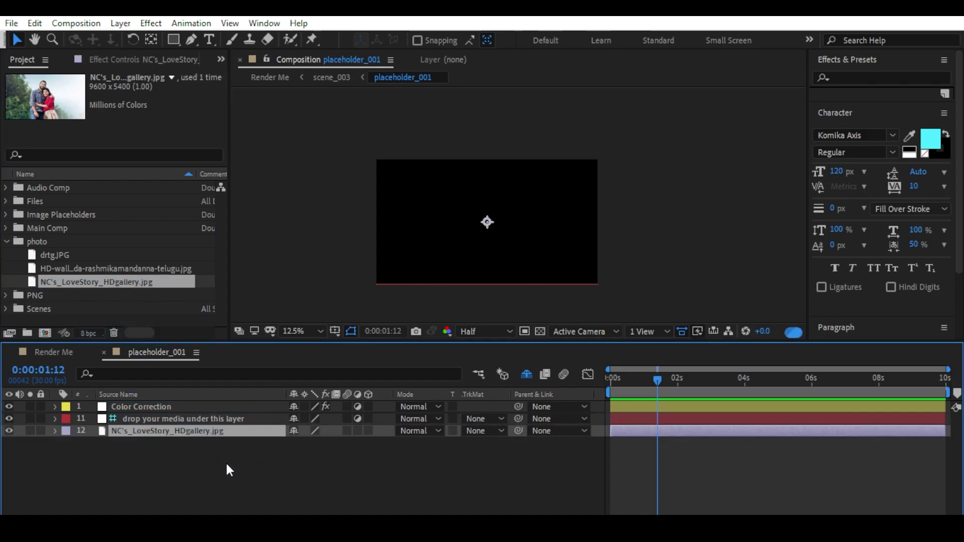
pyautogui.moveTo(564, 241); pyautogui.dragTo(469, 215)
pyautogui.click(176, 472)
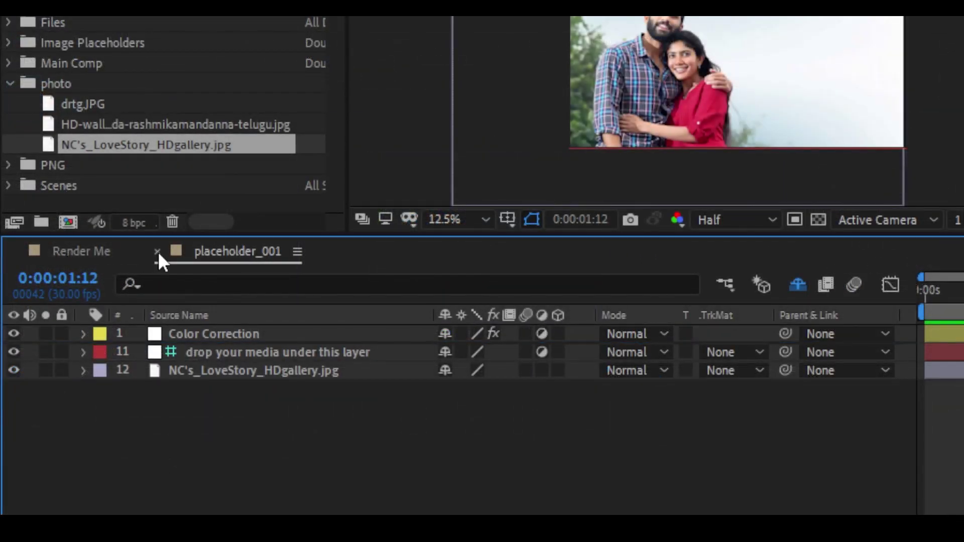
pyautogui.click(157, 252)
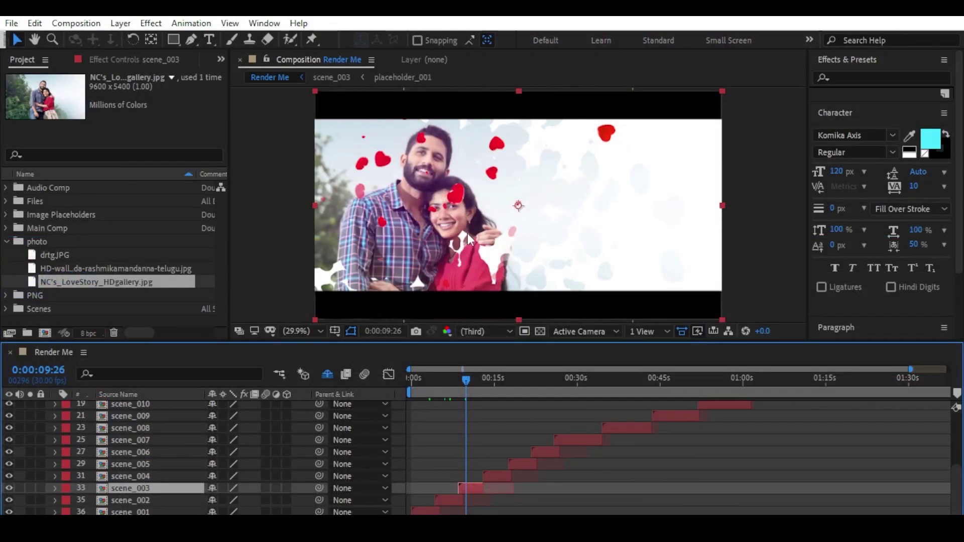
# Step: Shift the couple photo's Position left to 656, 911 in placeholder_001
pyautogui.doubleClick(170, 488)
pyautogui.doubleClick(179, 420)
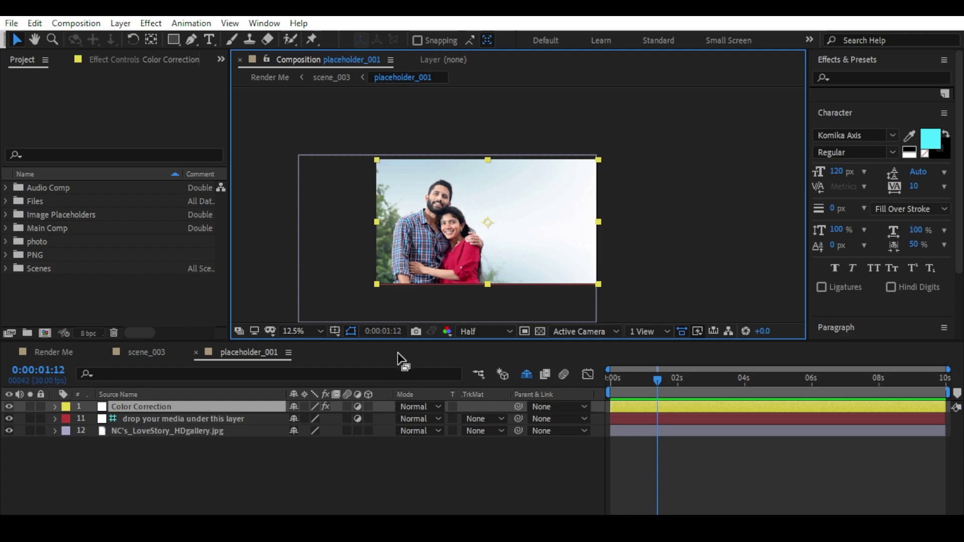
pyautogui.click(176, 431)
pyautogui.press('p')
pyautogui.moveTo(299, 442); pyautogui.dragTo(281, 444)
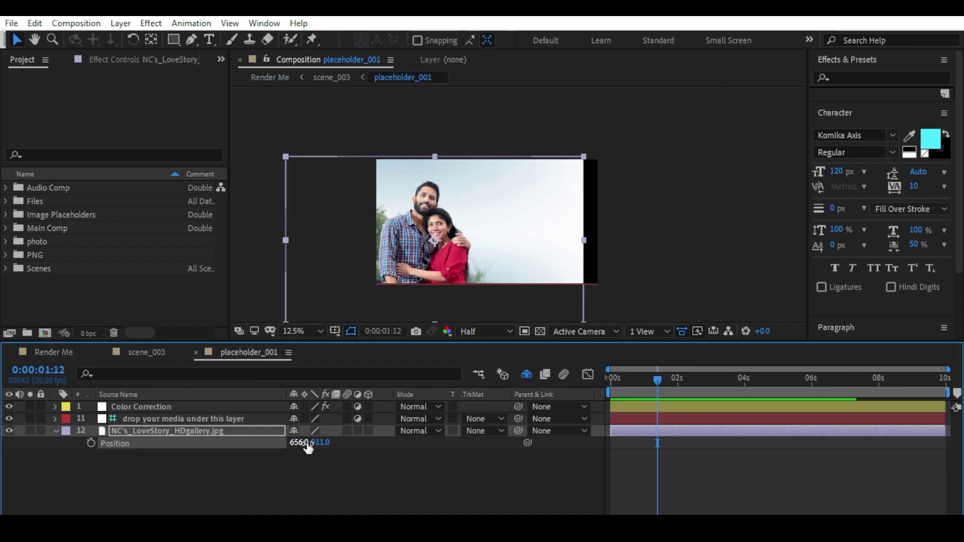
pyautogui.click(270, 77)
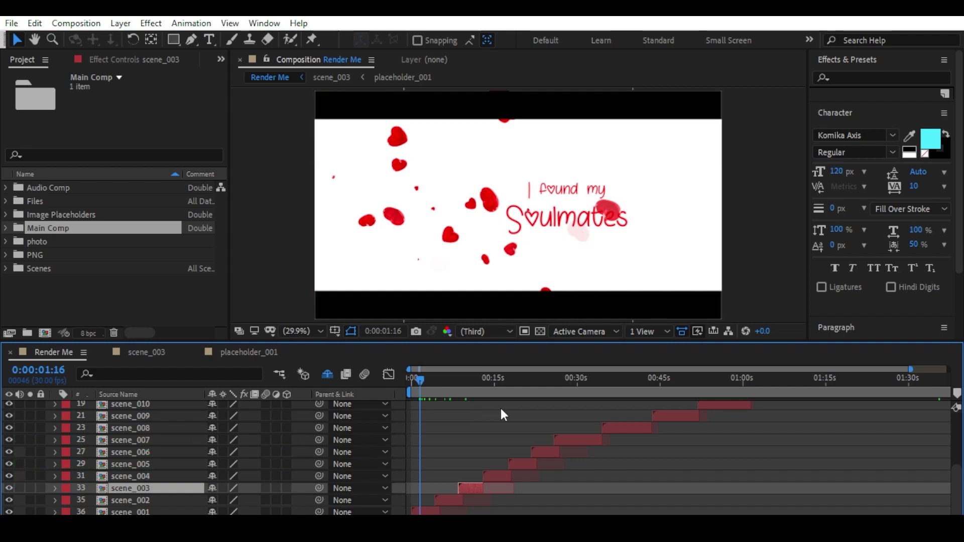
pyautogui.click(186, 510)
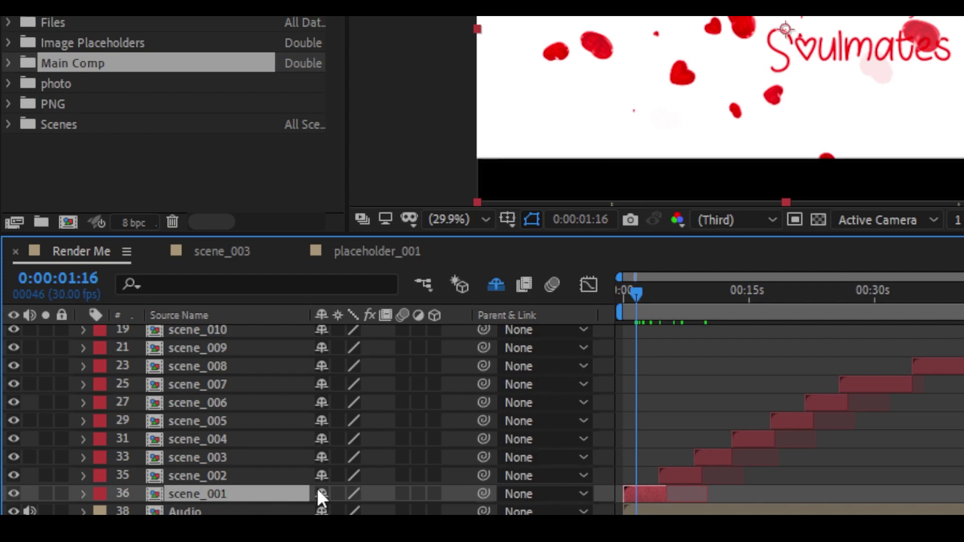
pyautogui.doubleClick(247, 494)
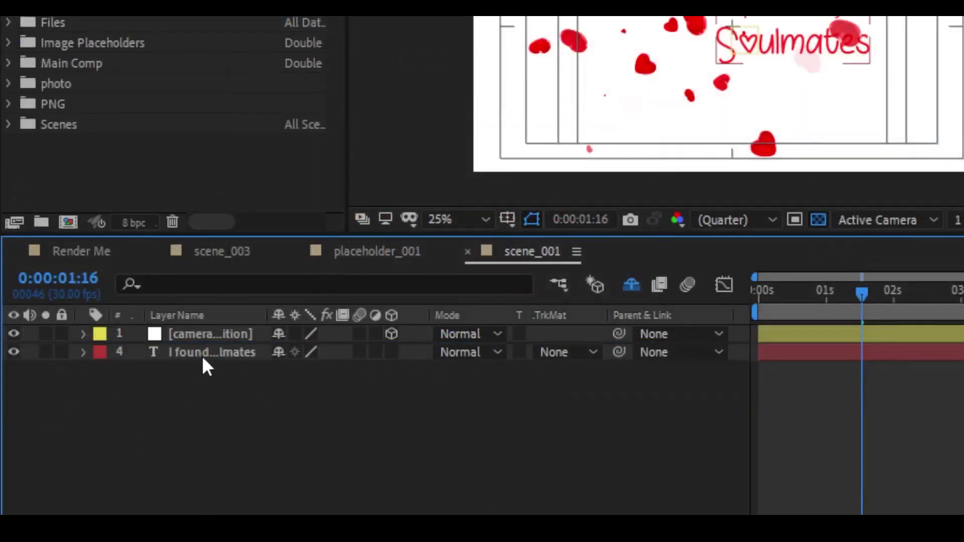
pyautogui.click(136, 420)
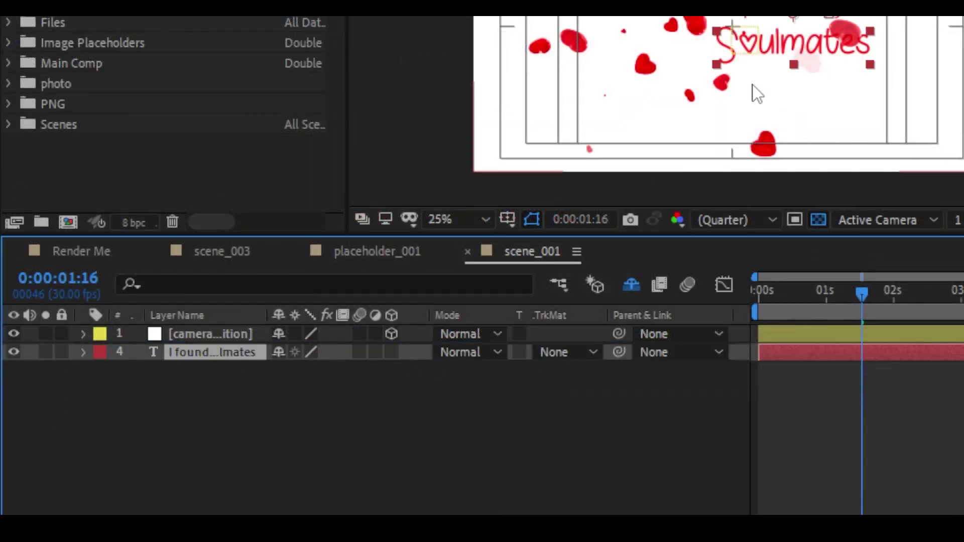
pyautogui.doubleClick(219, 354)
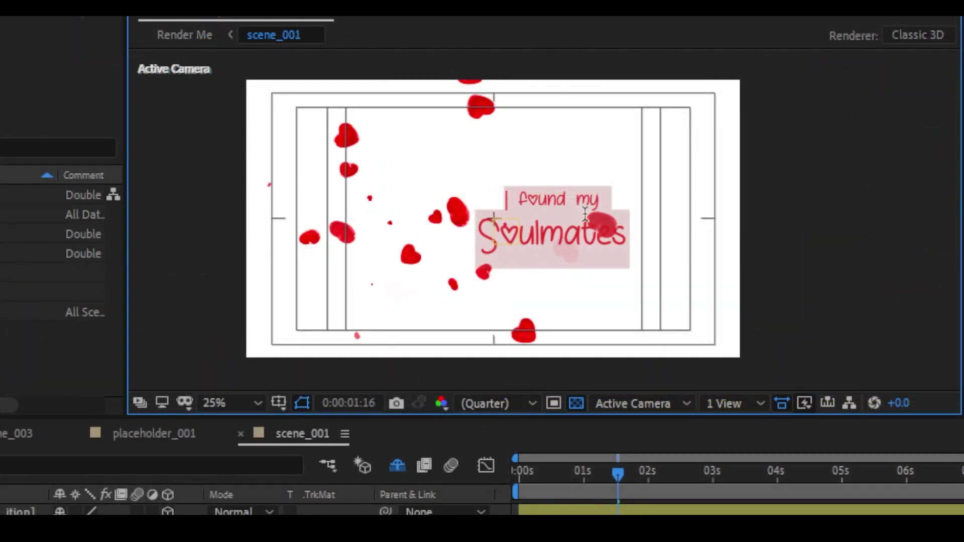
pyautogui.write('sdfvvae ggaerg')
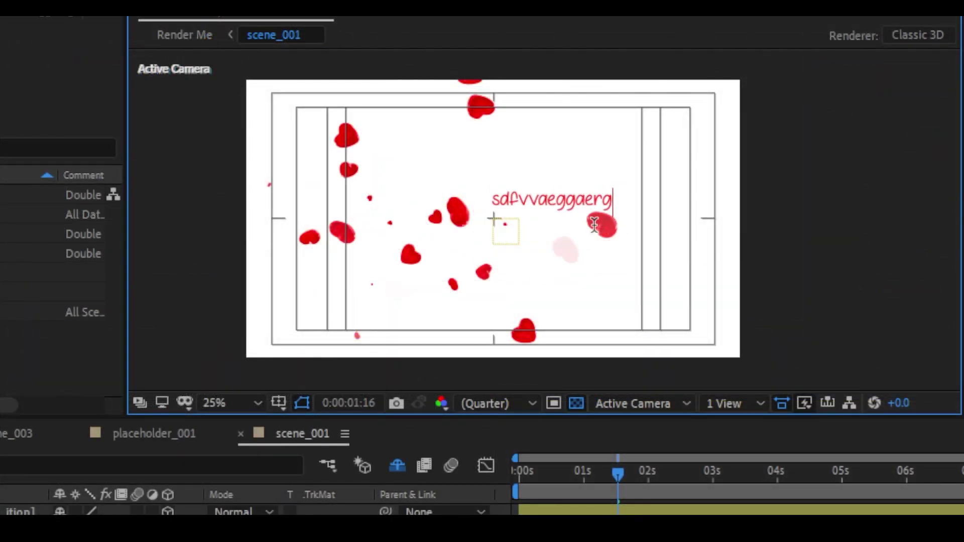
pyautogui.hotkey('ctrl', 'z')
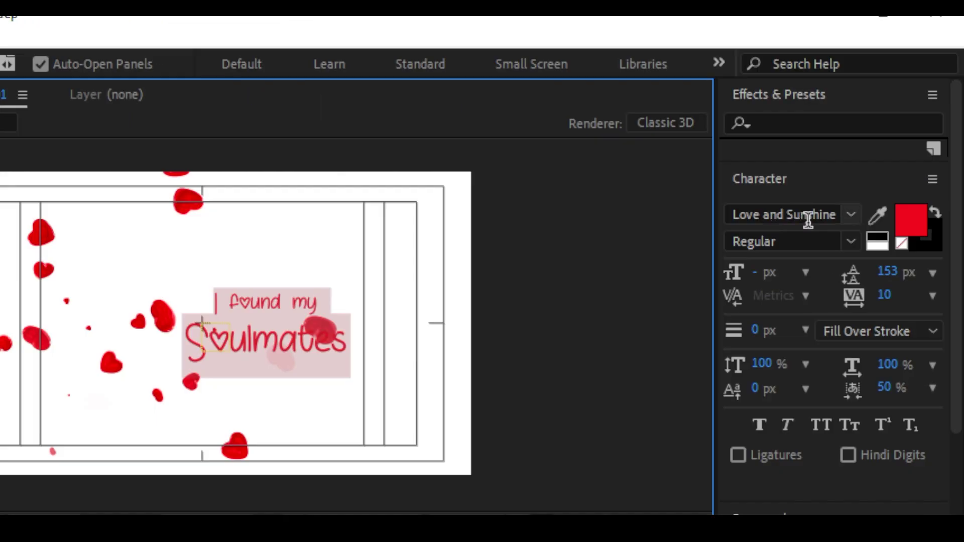
pyautogui.click(850, 214)
pyautogui.click(762, 274)
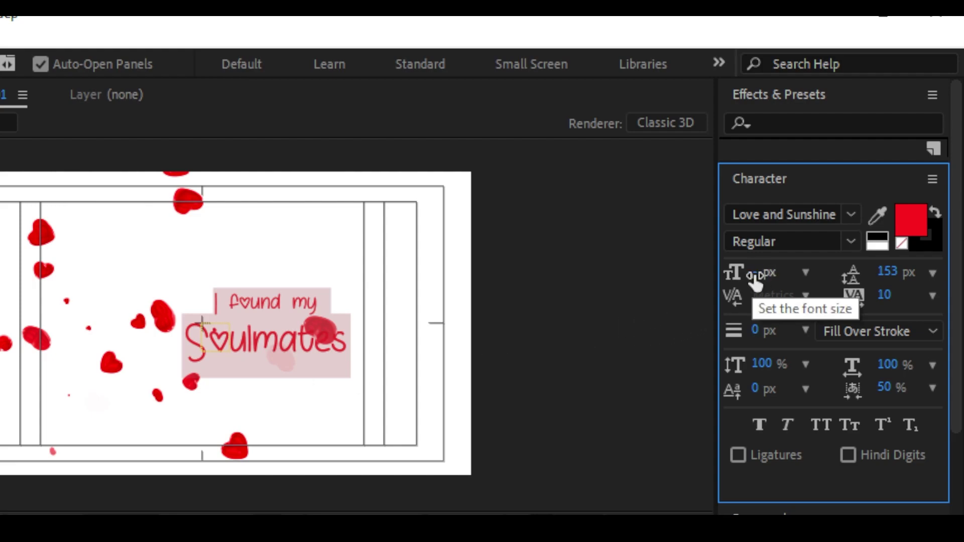
pyautogui.click(907, 219)
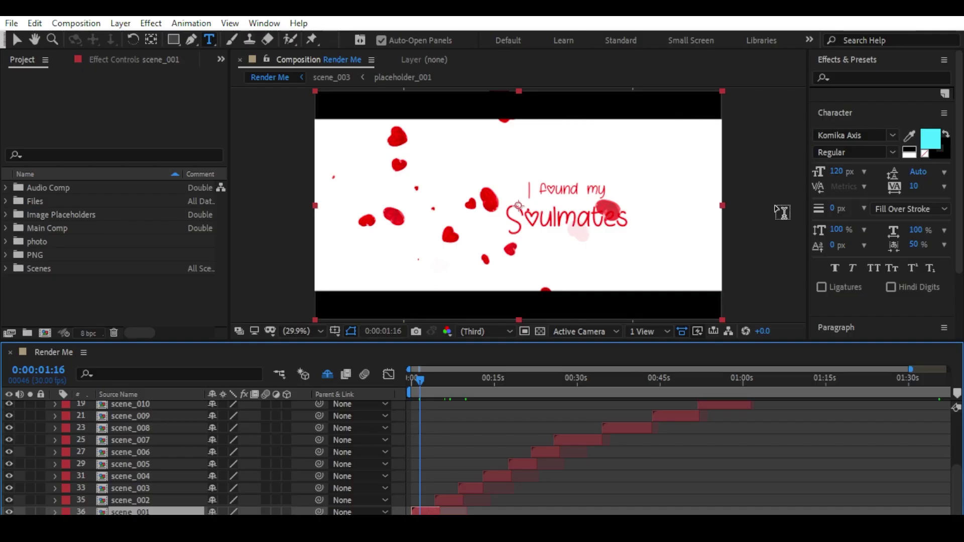
pyautogui.click(138, 499)
pyautogui.click(138, 486)
pyautogui.click(137, 476)
pyautogui.click(138, 463)
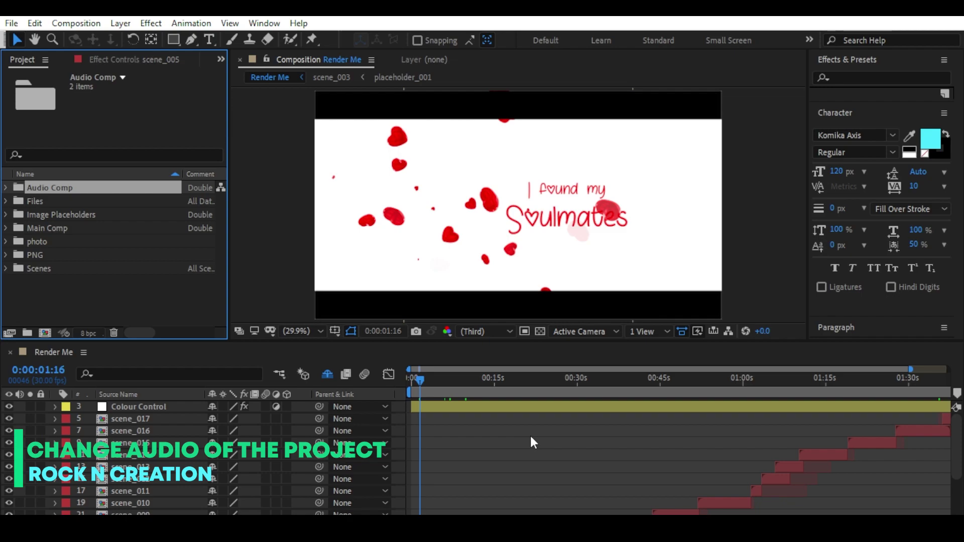
# Step: Swap the Audio comp's old layer for the South ...tic Movie Song Insdtrument.wav track
pyautogui.doubleClick(60, 189)
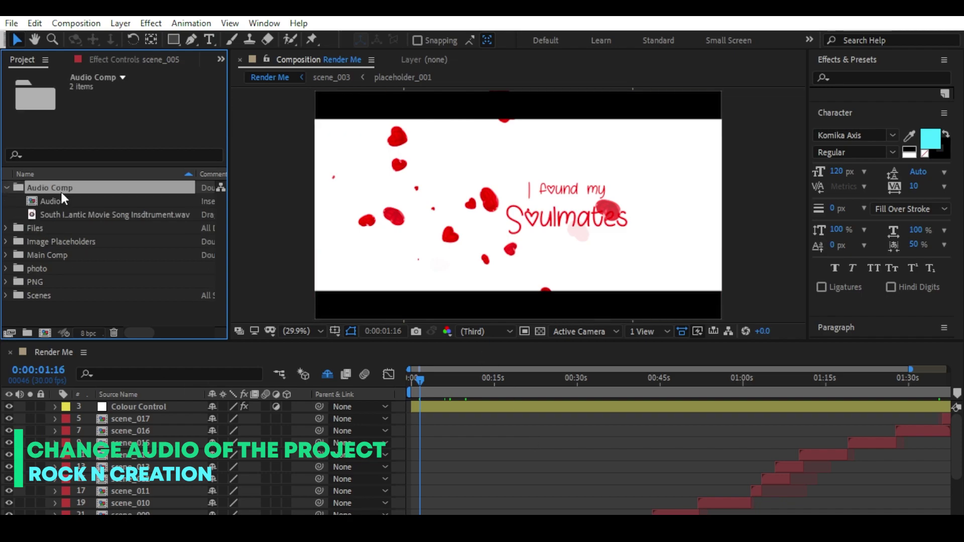
pyautogui.rightClick(11, 199)
pyautogui.moveTo(89, 272)
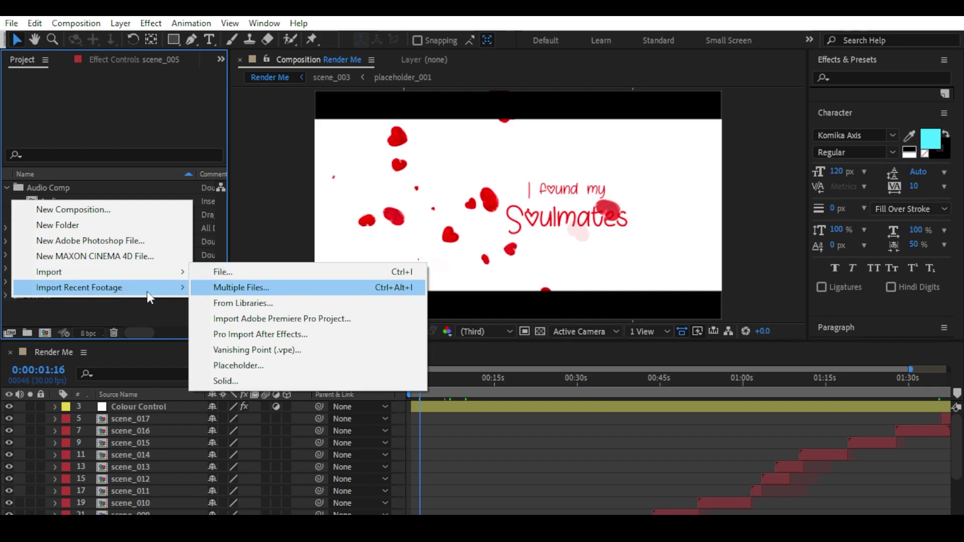
pyautogui.click(125, 303)
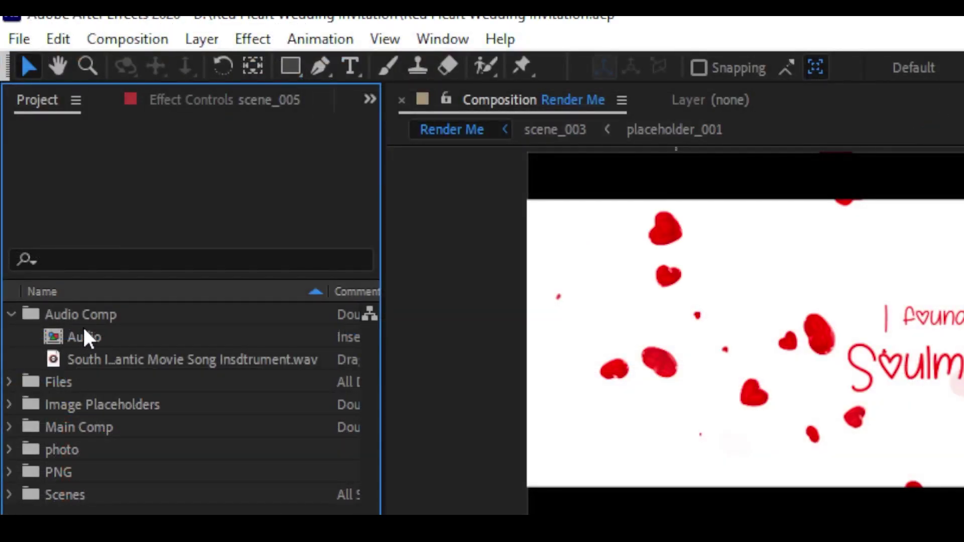
pyautogui.doubleClick(94, 339)
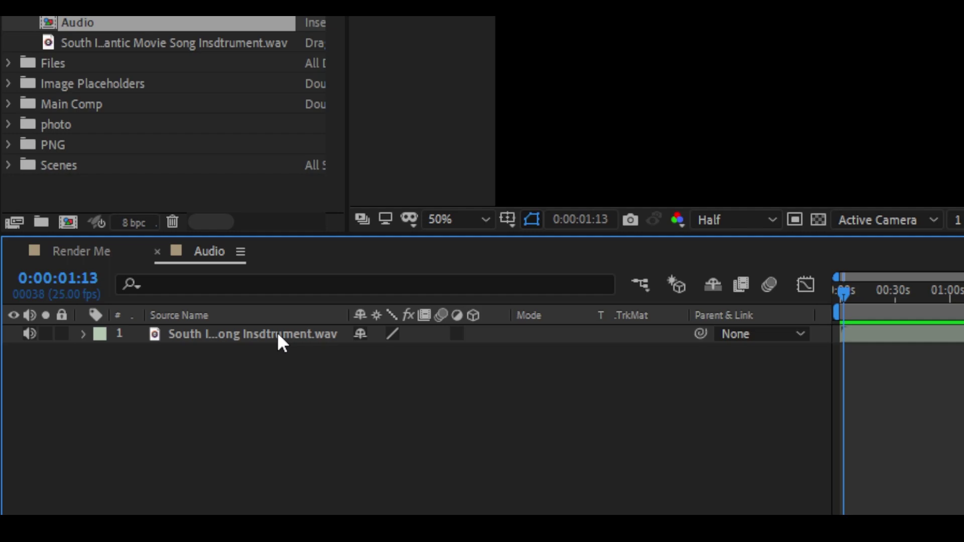
pyautogui.click(278, 334)
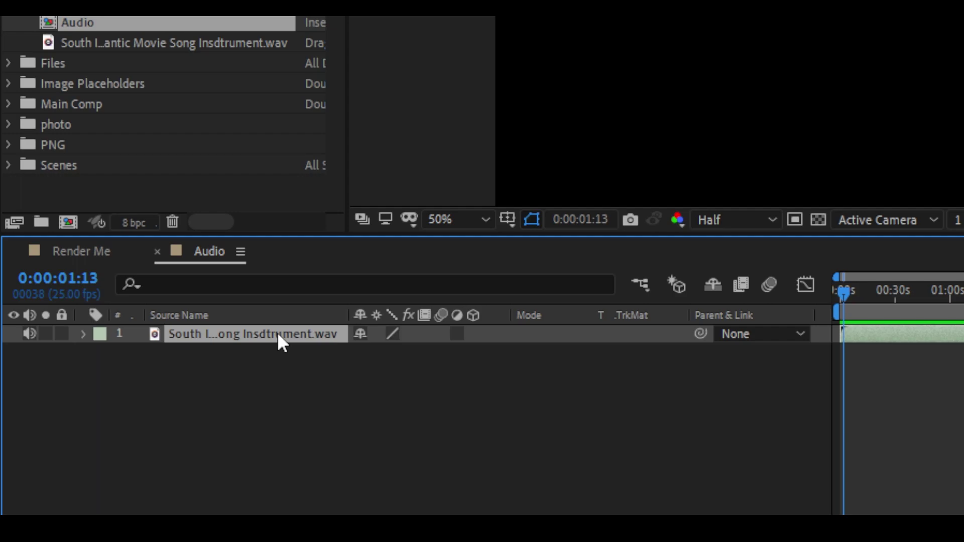
pyautogui.press('Delete')
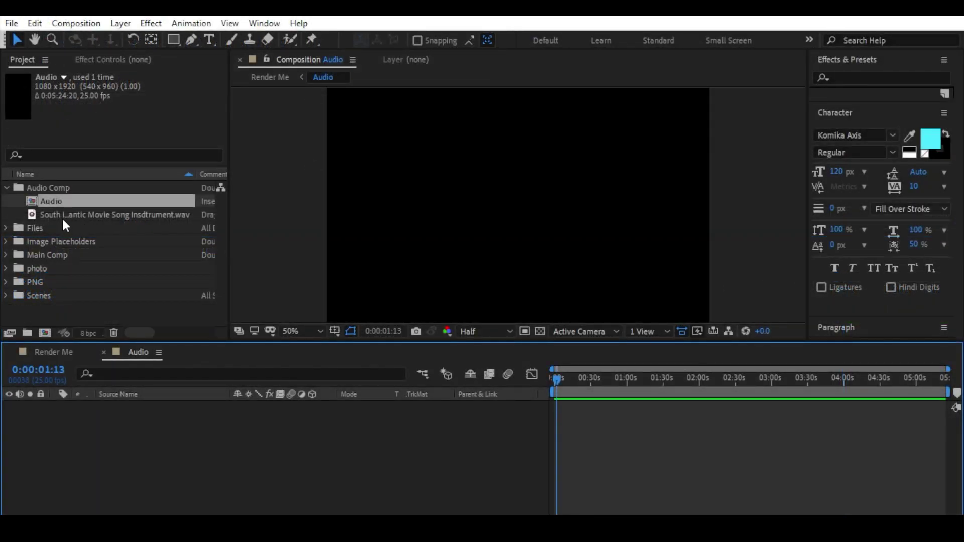
pyautogui.click(100, 215)
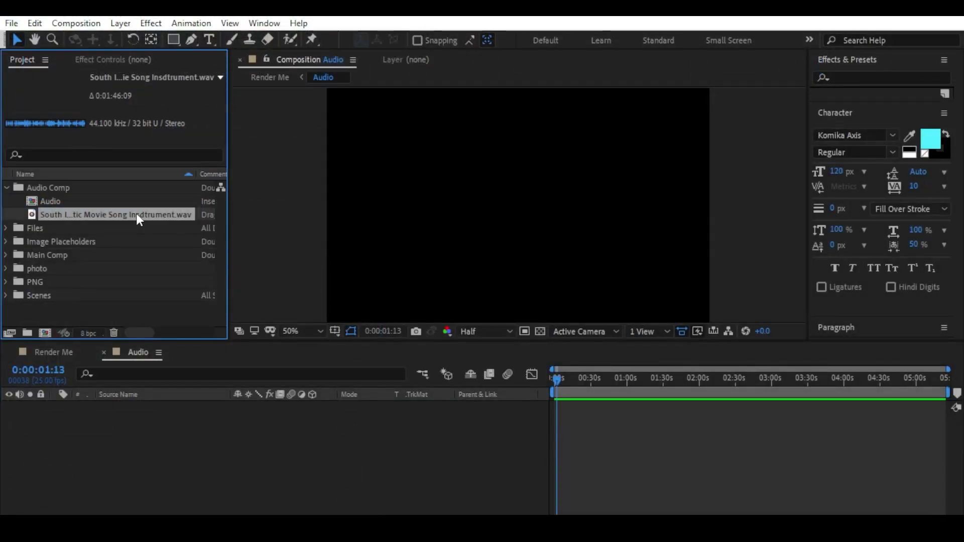
pyautogui.moveTo(227, 360); pyautogui.dragTo(196, 443)
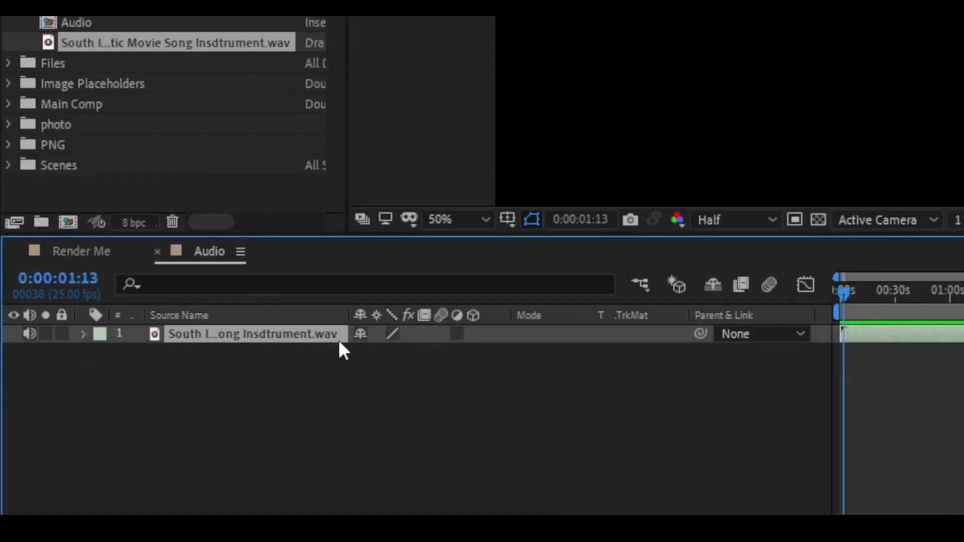
pyautogui.click(157, 251)
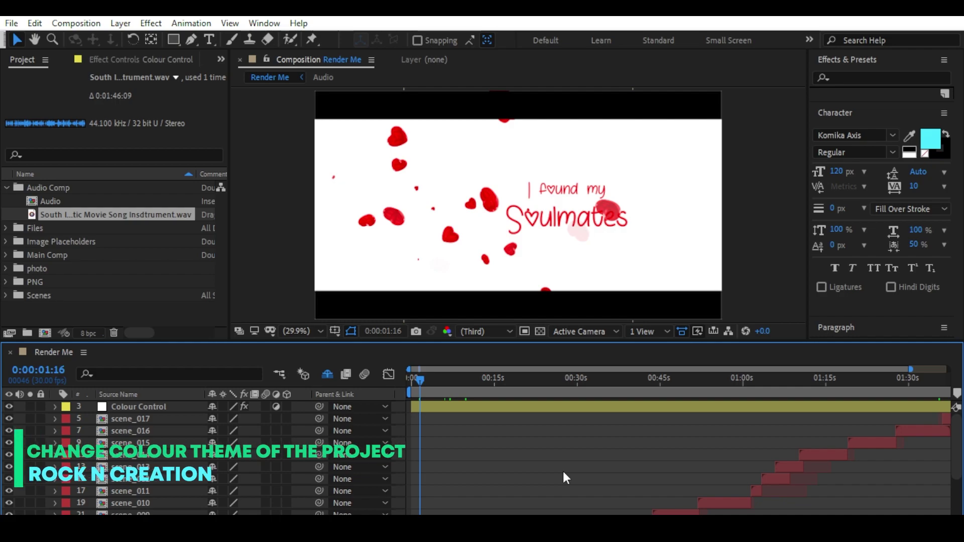
# Step: Show the Colour Control effect settings and reveal the shy layers, checking the Letterbox layer
pyautogui.click(163, 410)
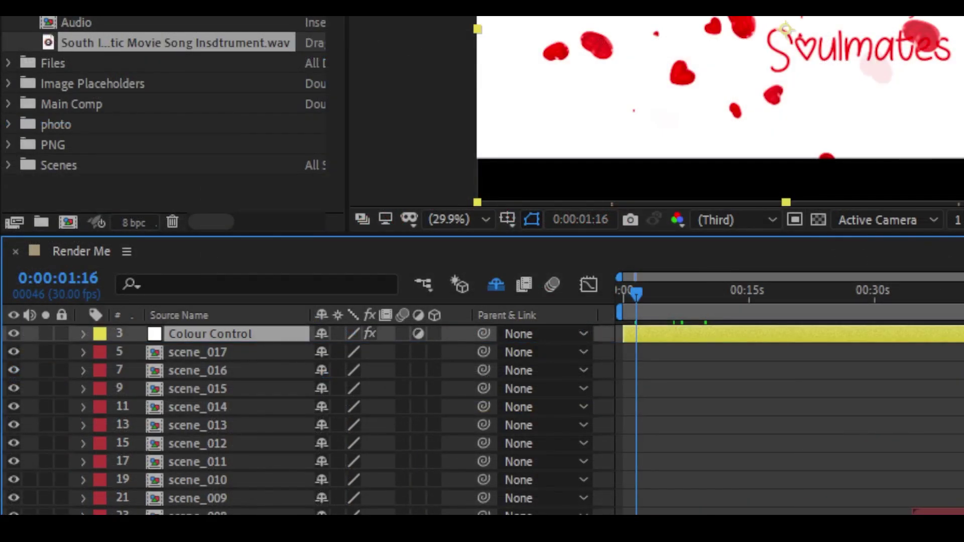
pyautogui.press('F3')
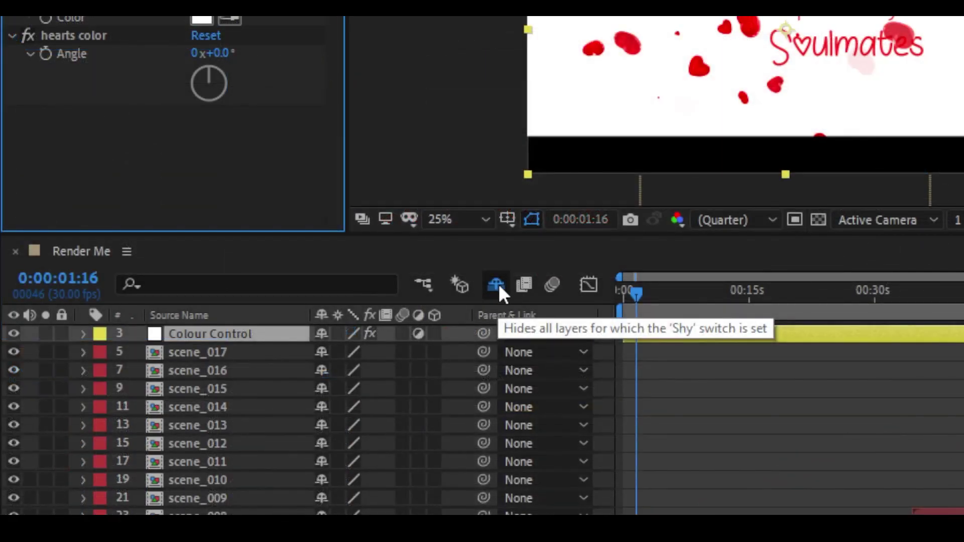
pyautogui.click(495, 284)
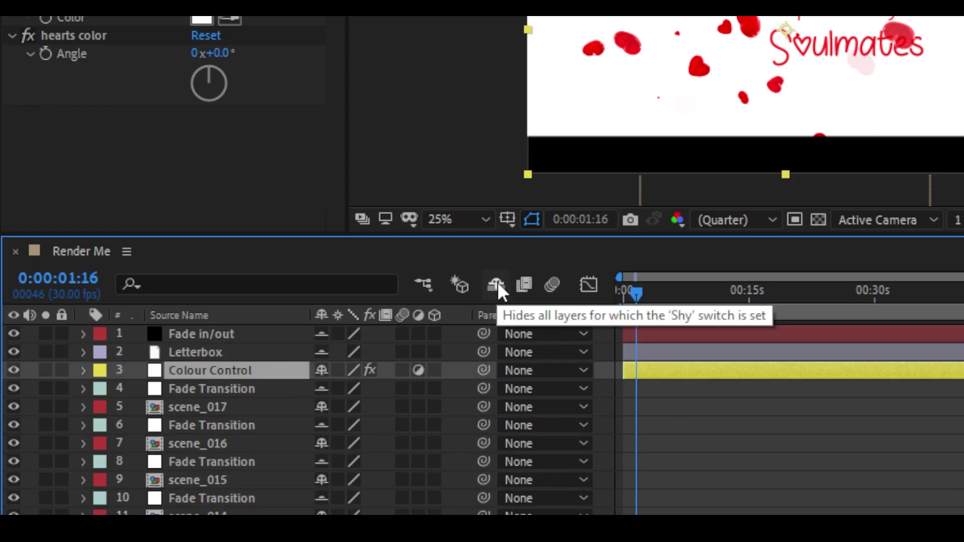
pyautogui.scroll(-2, 222, 456)
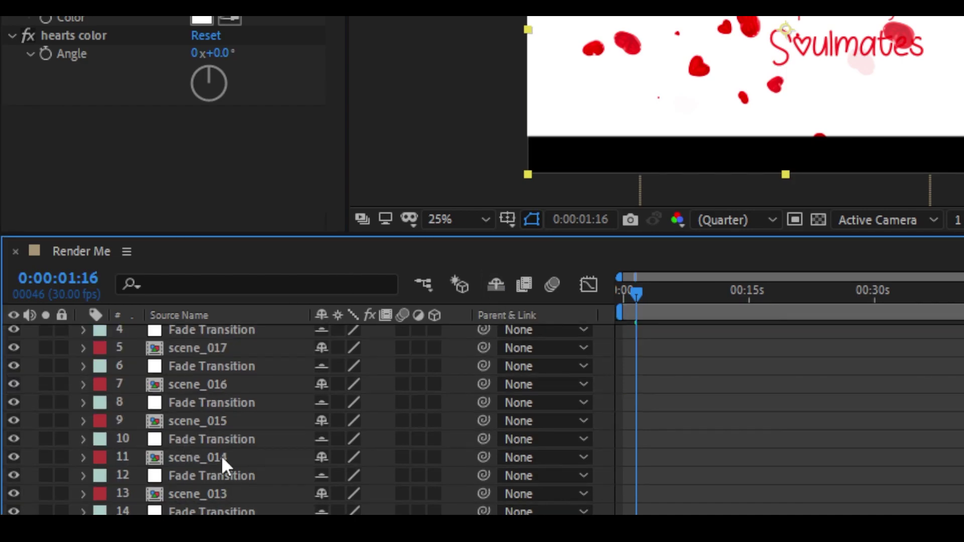
pyautogui.scroll(2, 222, 456)
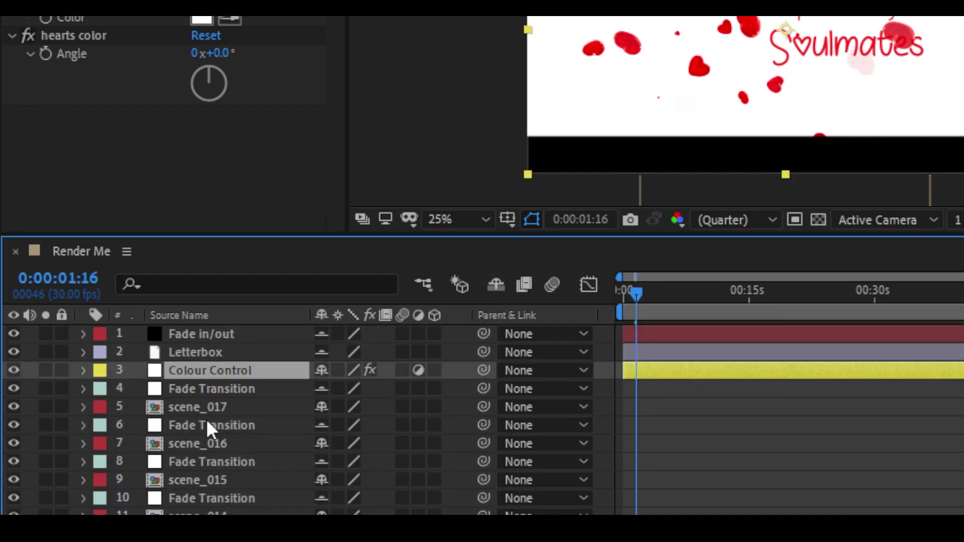
pyautogui.click(213, 353)
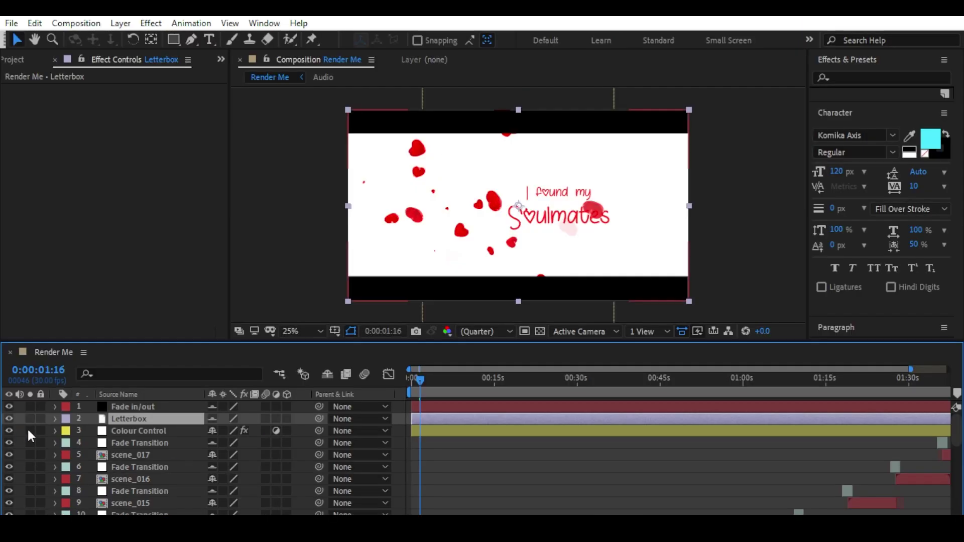
pyautogui.click(8, 419)
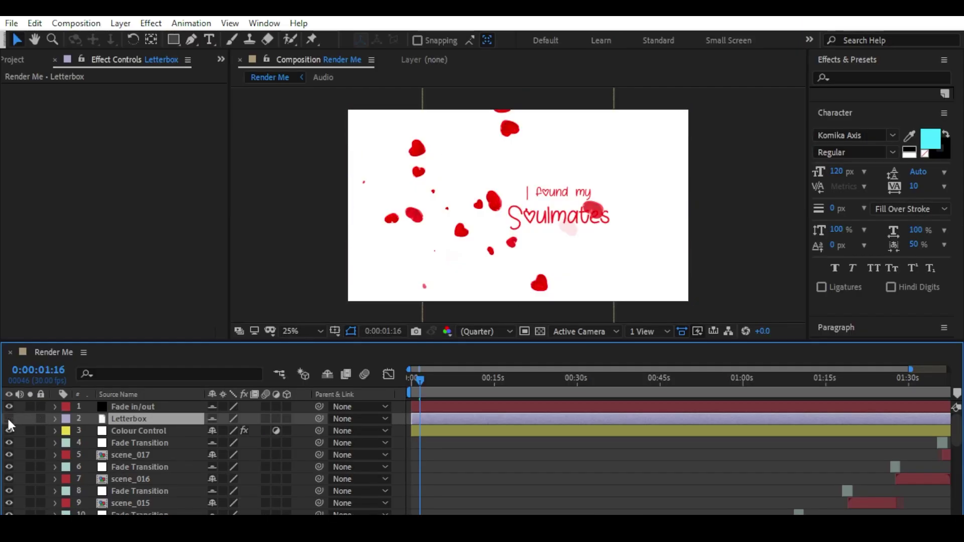
pyautogui.click(9, 419)
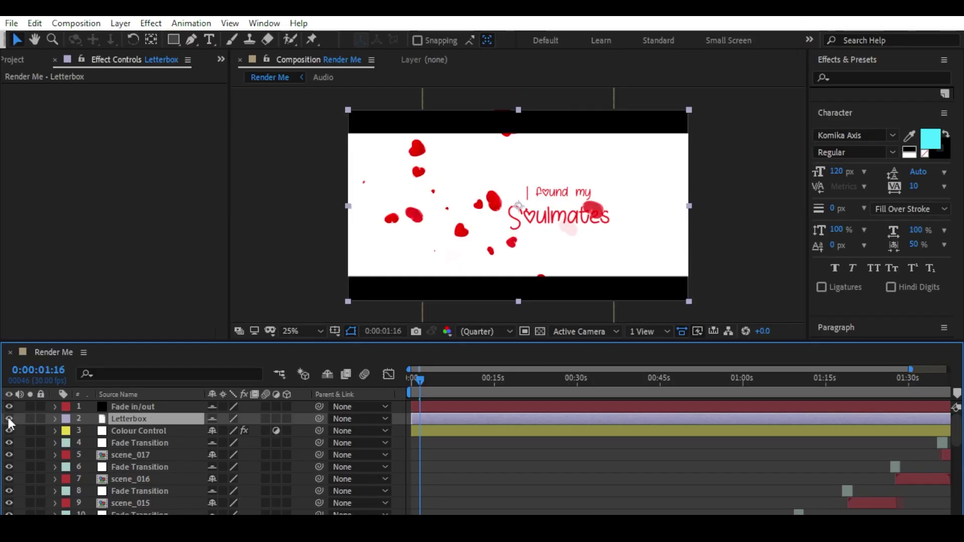
pyautogui.click(138, 430)
# Step: Set background start colour to teal, end colour to light blue, and hearts hue to 231°
pyautogui.click(133, 173)
pyautogui.hotkey('ctrl', 'v')
pyautogui.press('Return')
pyautogui.click(132, 198)
pyautogui.hotkey('ctrl', 'v')
pyautogui.press('Return')
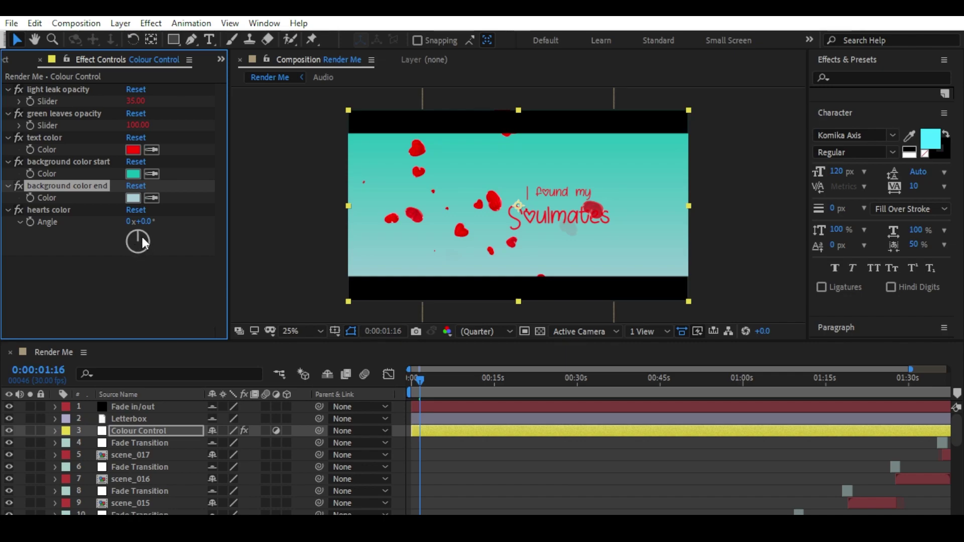
pyautogui.moveTo(143, 234)
pyautogui.mouseDown()
pyautogui.moveTo(148, 251)
pyautogui.moveTo(133, 250)
pyautogui.moveTo(125, 231)
pyautogui.mouseUp()
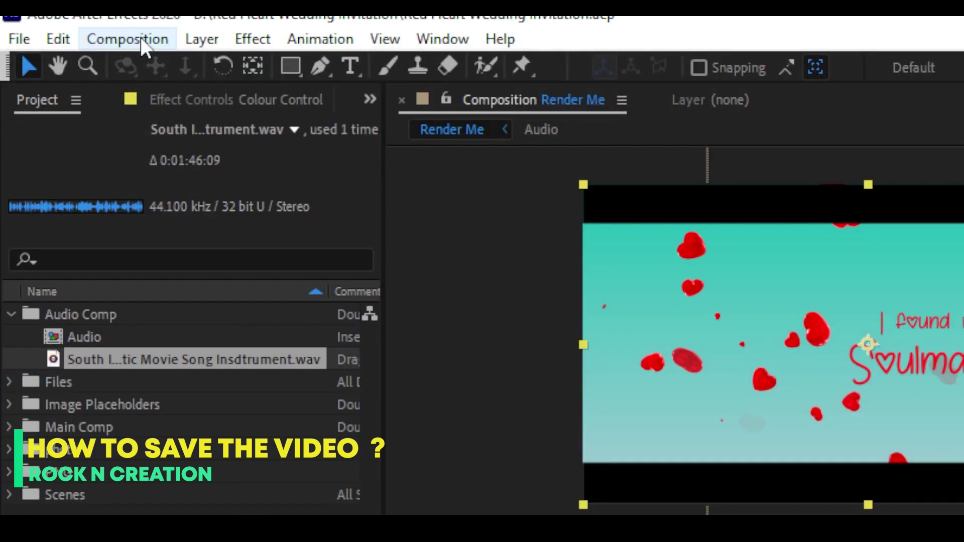
# Step: Add Render Me to the Render Queue with Best Settings at Full resolution
pyautogui.click(141, 37)
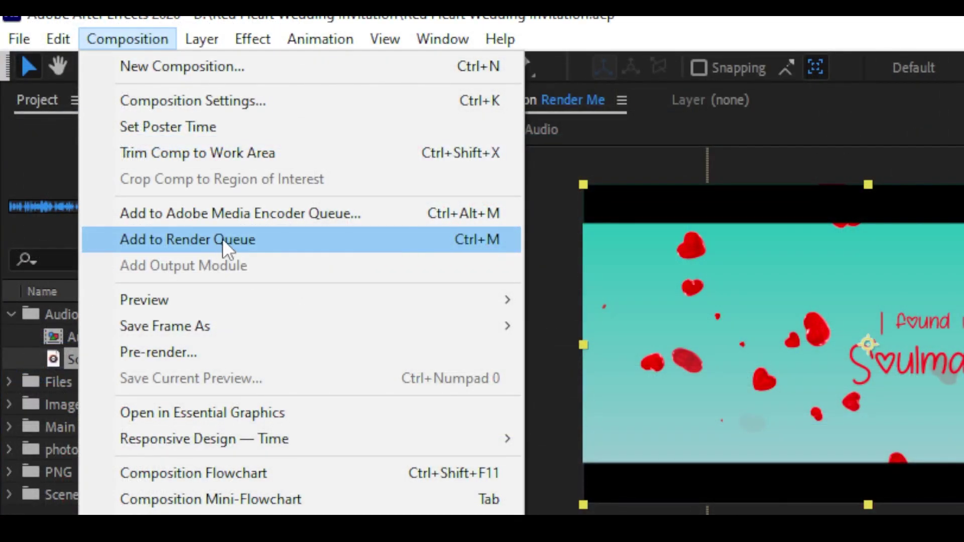
pyautogui.click(221, 239)
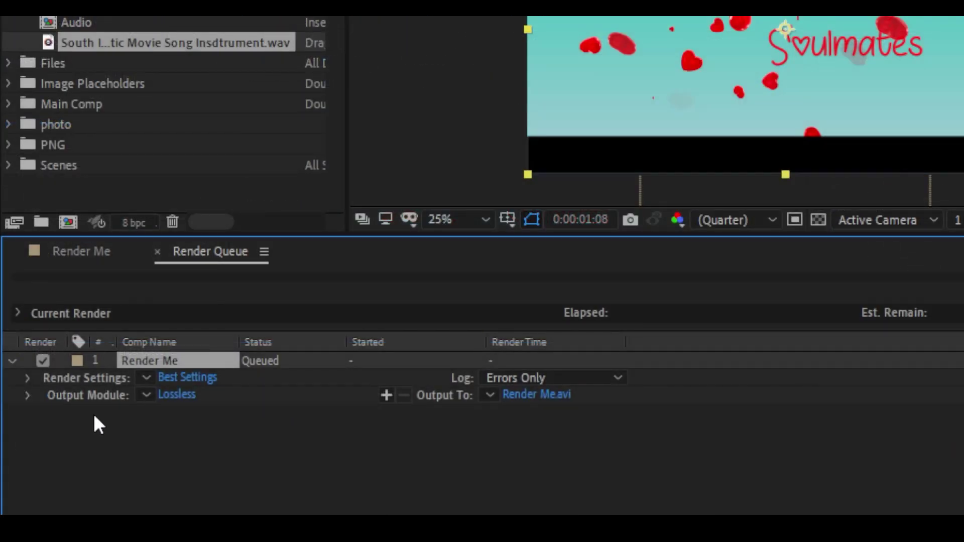
pyautogui.click(197, 377)
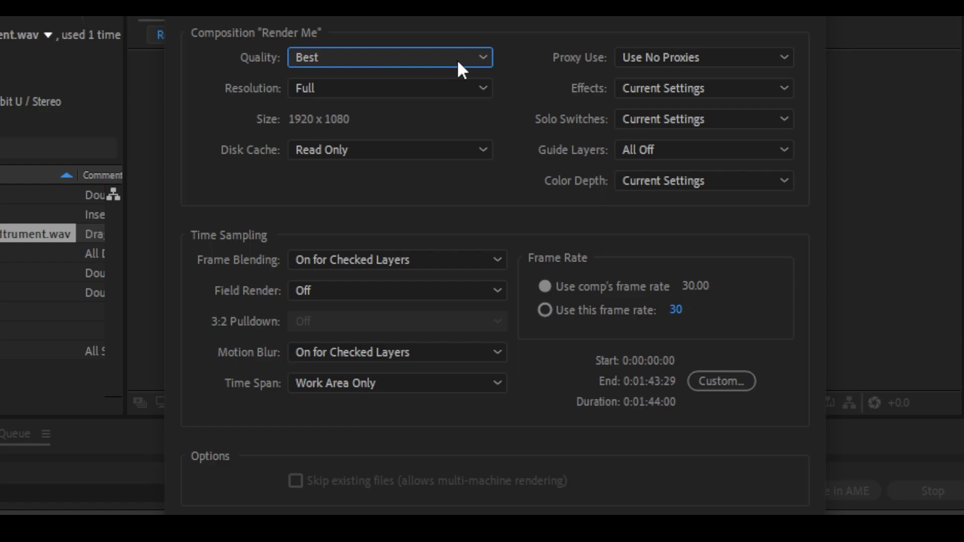
pyautogui.click(476, 89)
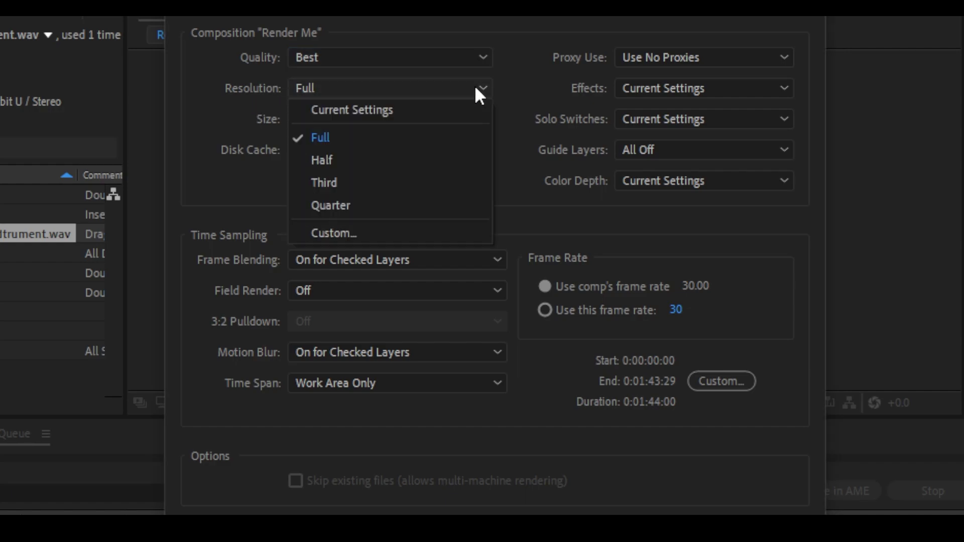
pyautogui.click(347, 139)
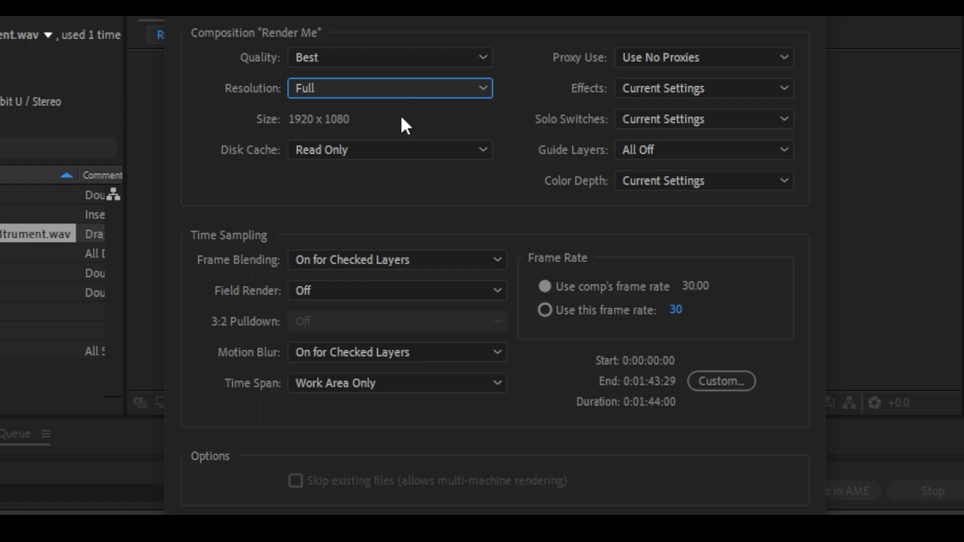
pyautogui.click(477, 88)
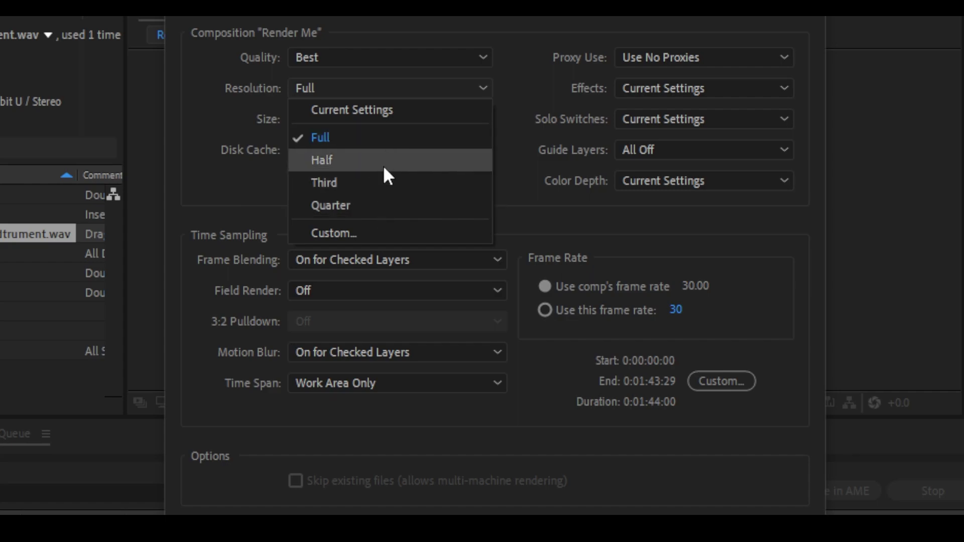
pyautogui.click(391, 91)
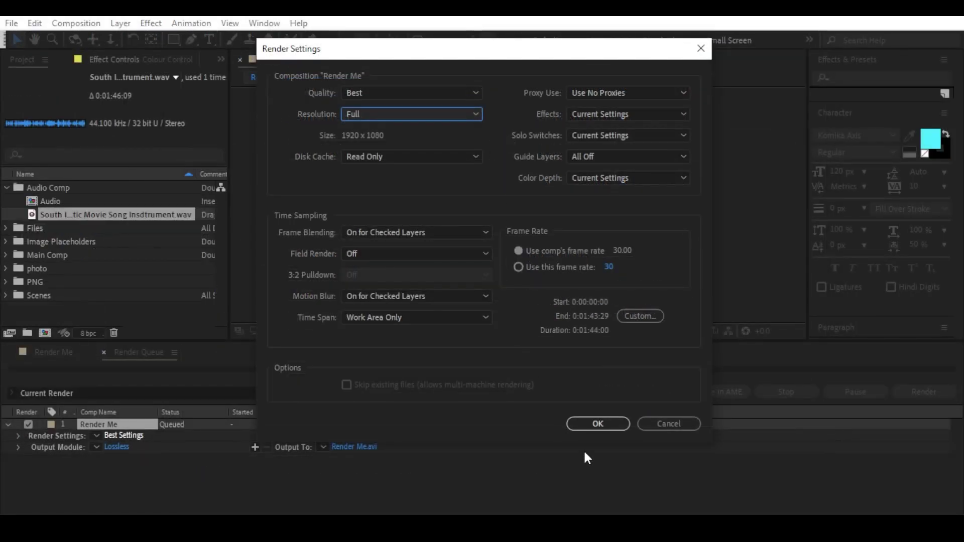
pyautogui.click(601, 424)
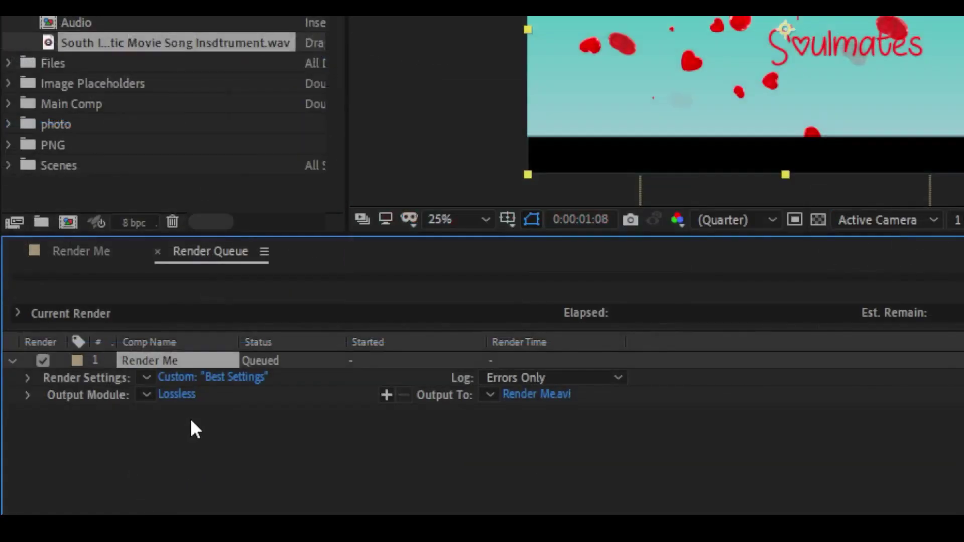
# Step: Set the output module to QuickTime with GoPro CineForm, saving Render Me.mov to drive E:
pyautogui.click(176, 394)
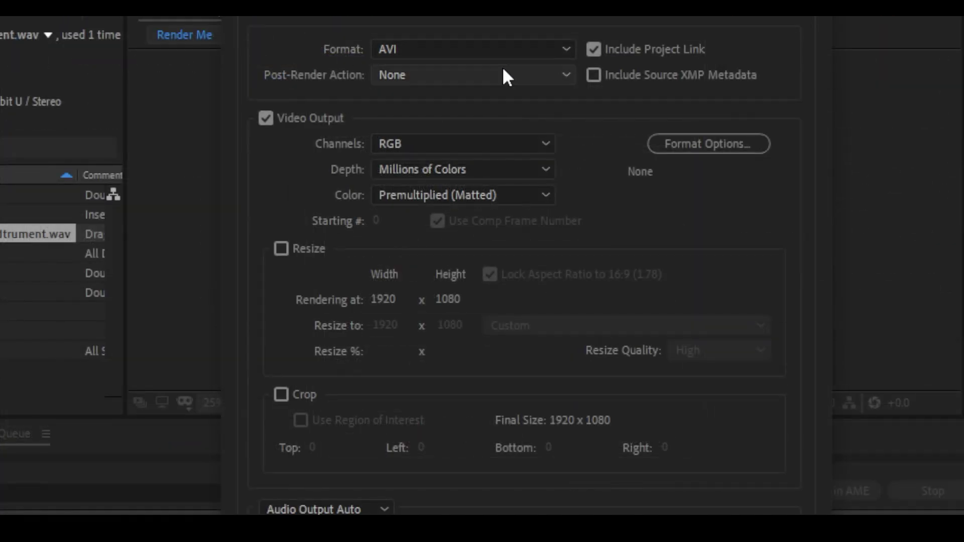
pyautogui.click(459, 48)
pyautogui.click(421, 273)
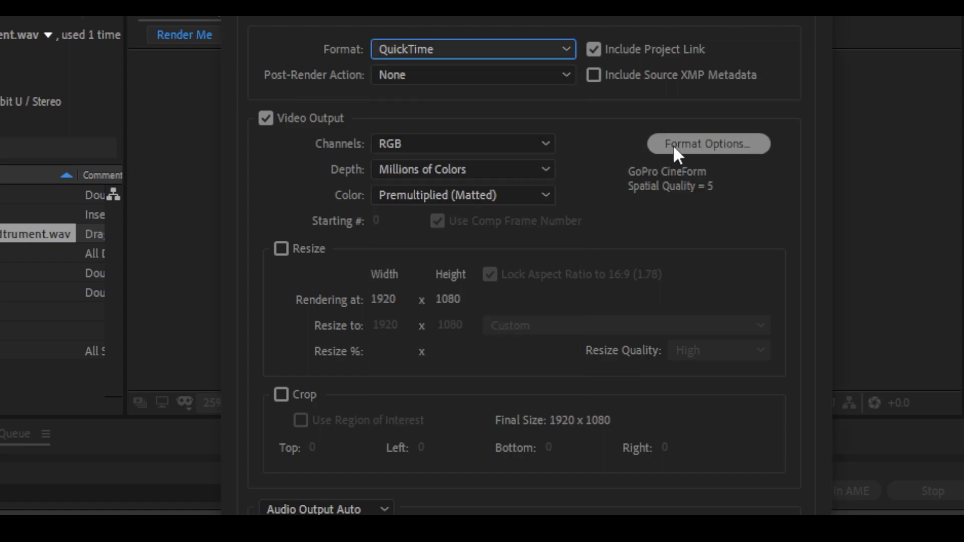
pyautogui.click(706, 142)
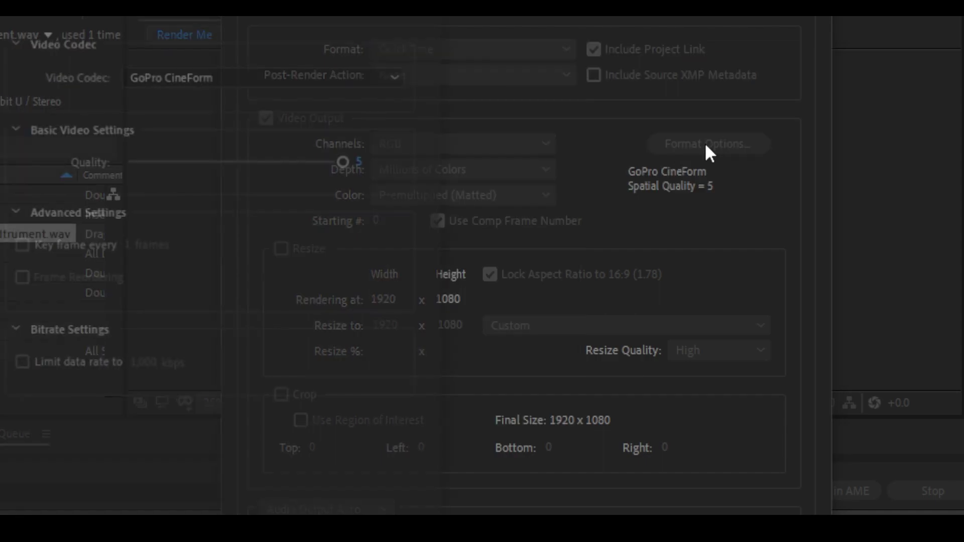
pyautogui.click(218, 74)
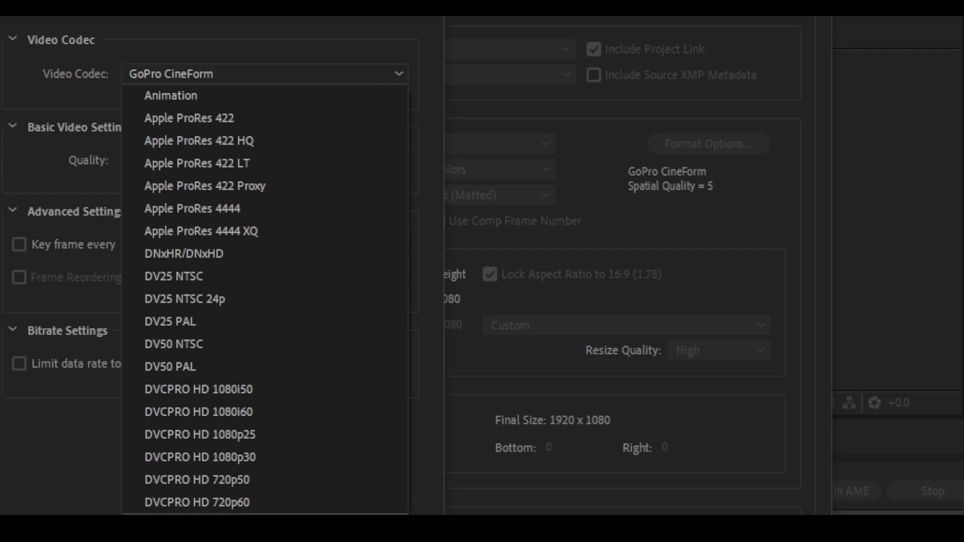
pyautogui.press('Escape')
pyautogui.press('Escape')
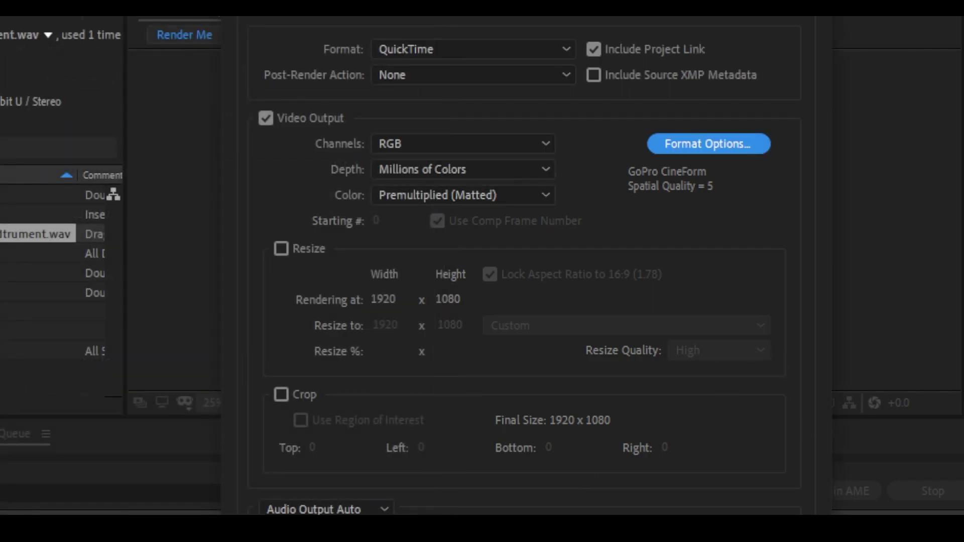
pyautogui.press('Return')
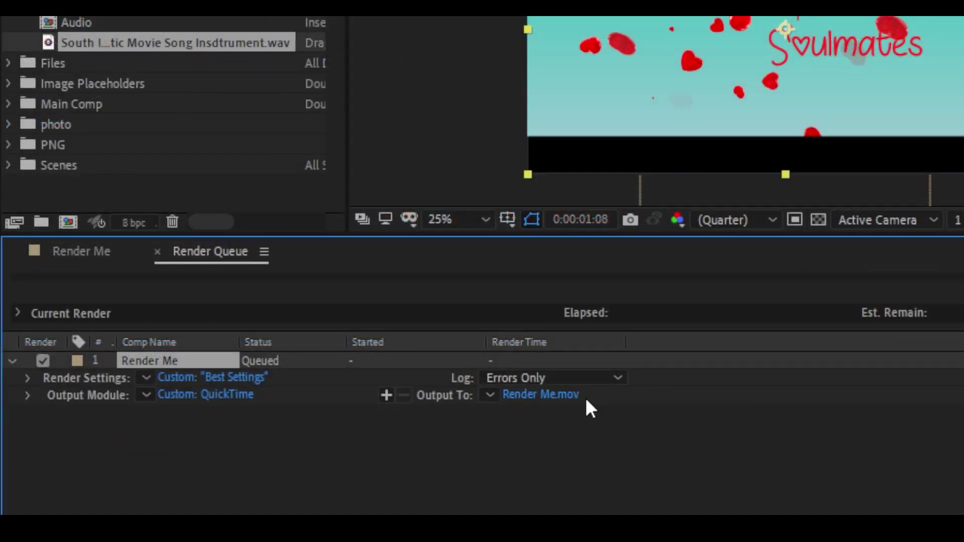
pyautogui.click(532, 395)
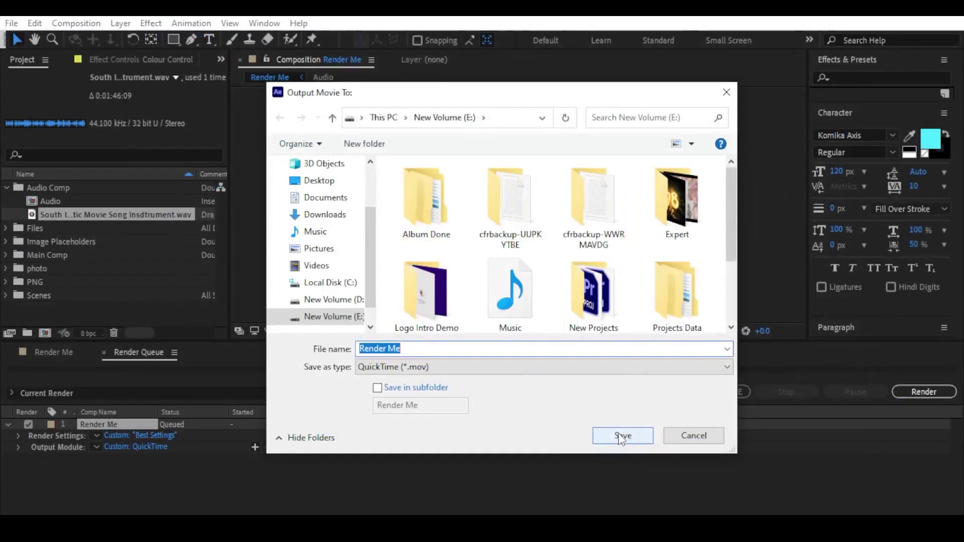
pyautogui.click(686, 541)
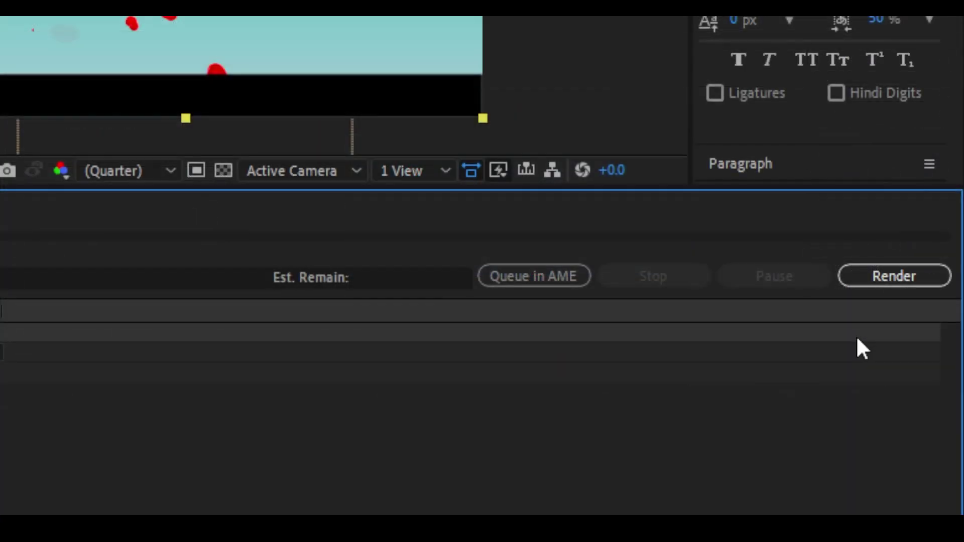